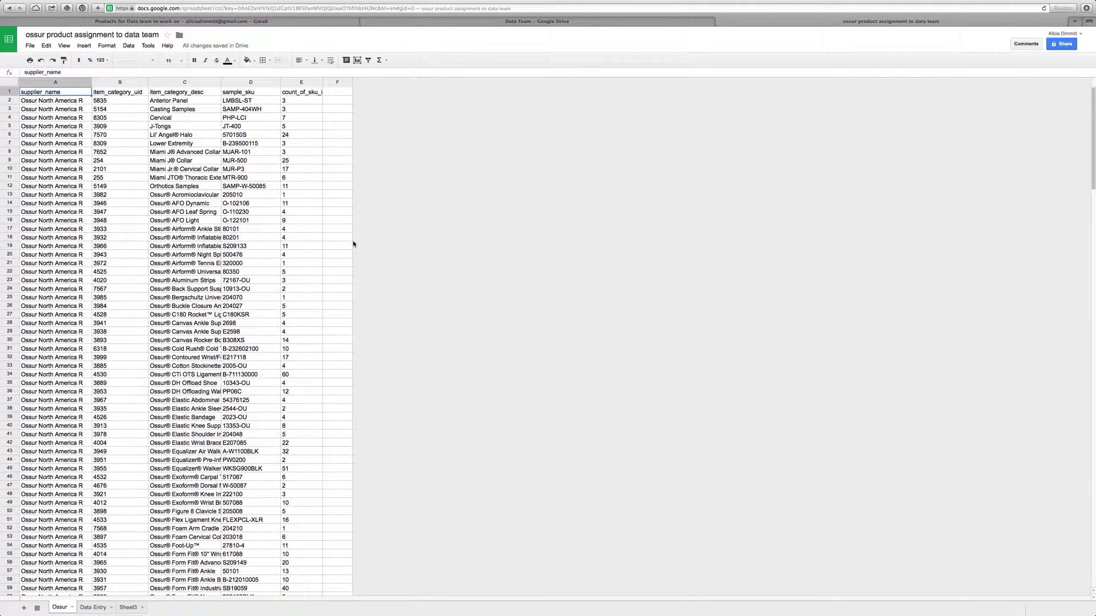
# Review the sample_sku column and the Data Entry sheet, and select the first sample SKU, LMBSL-ST, in the Ossur sheet
pyautogui.click(257, 83)
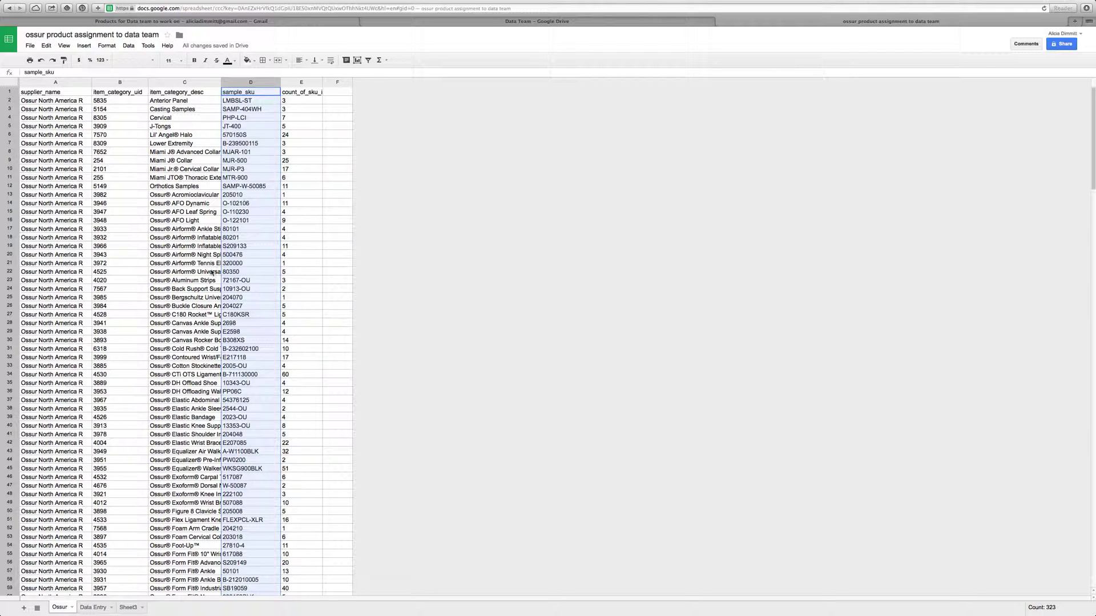
pyautogui.click(93, 607)
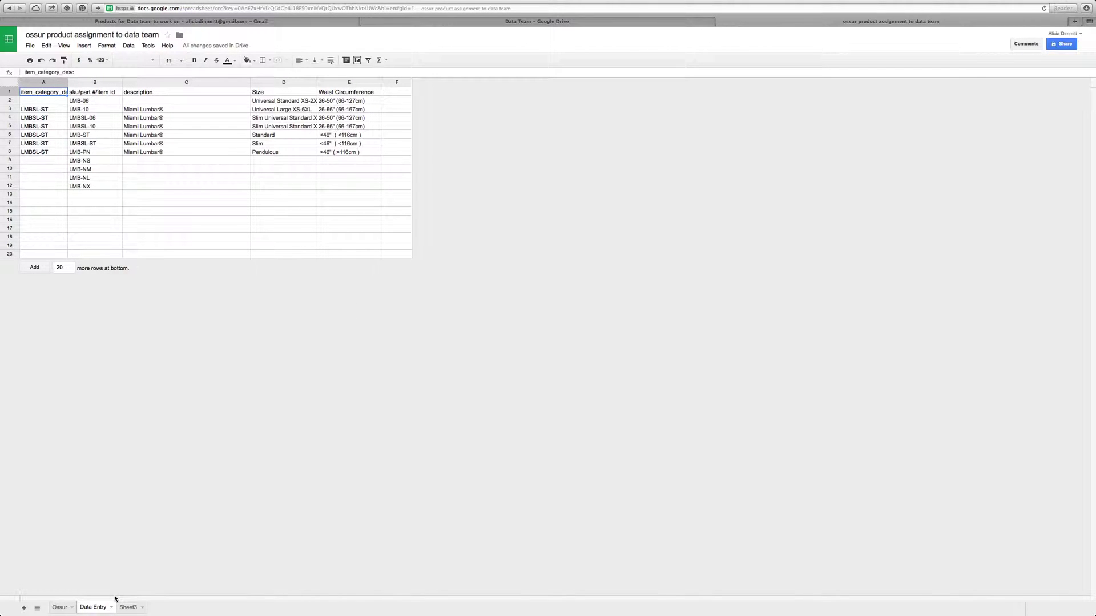
pyautogui.click(63, 607)
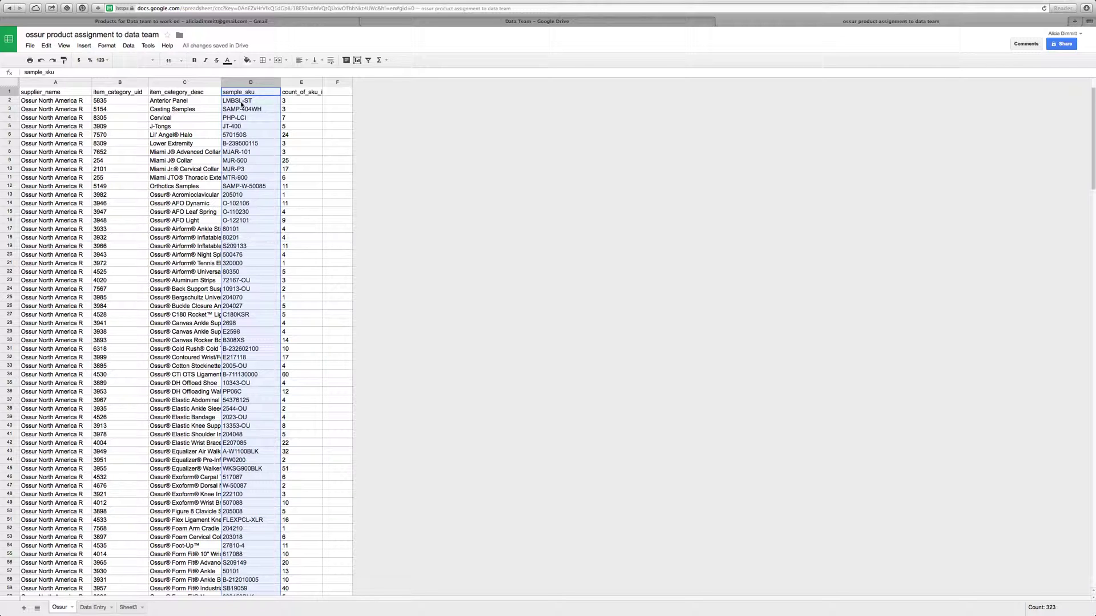
pyautogui.click(240, 101)
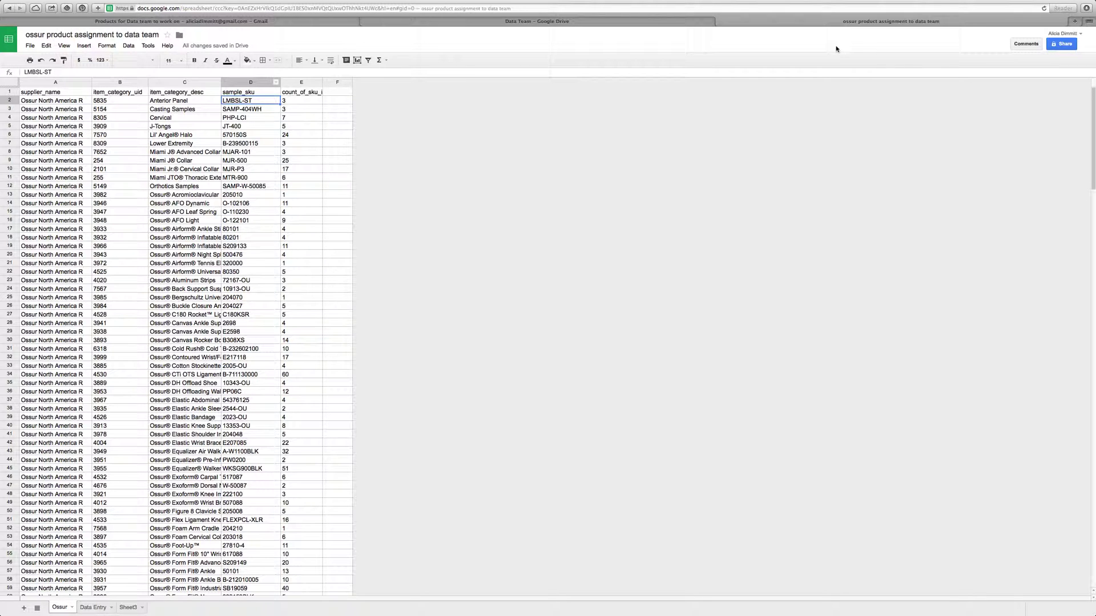
# Search the web for "ossur" in a new browser tab and open the official Össur website
pyautogui.click(1075, 23)
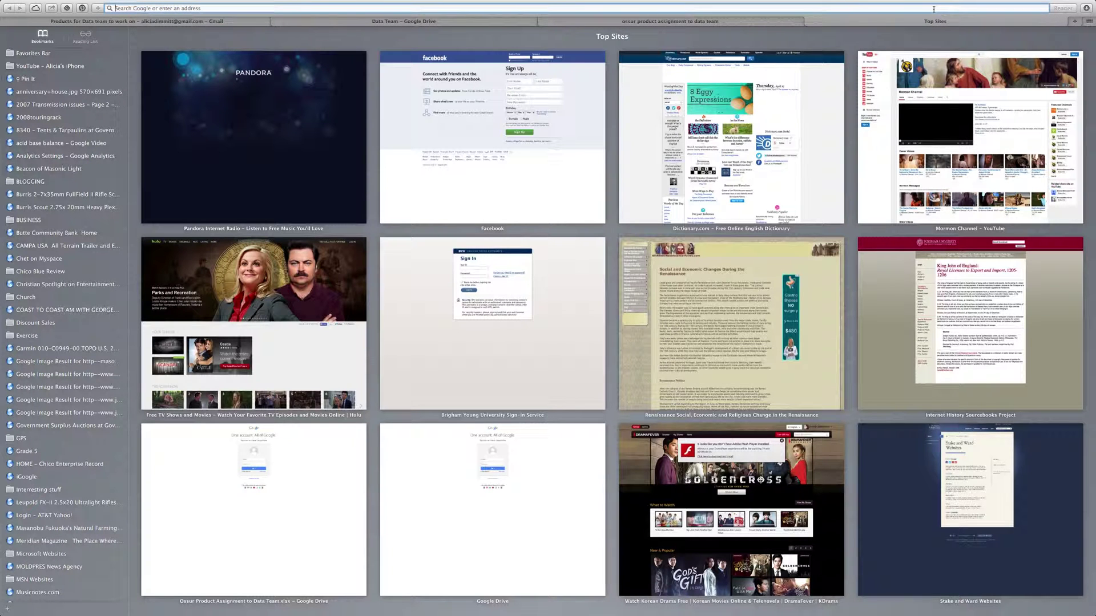
pyautogui.write('ossur')
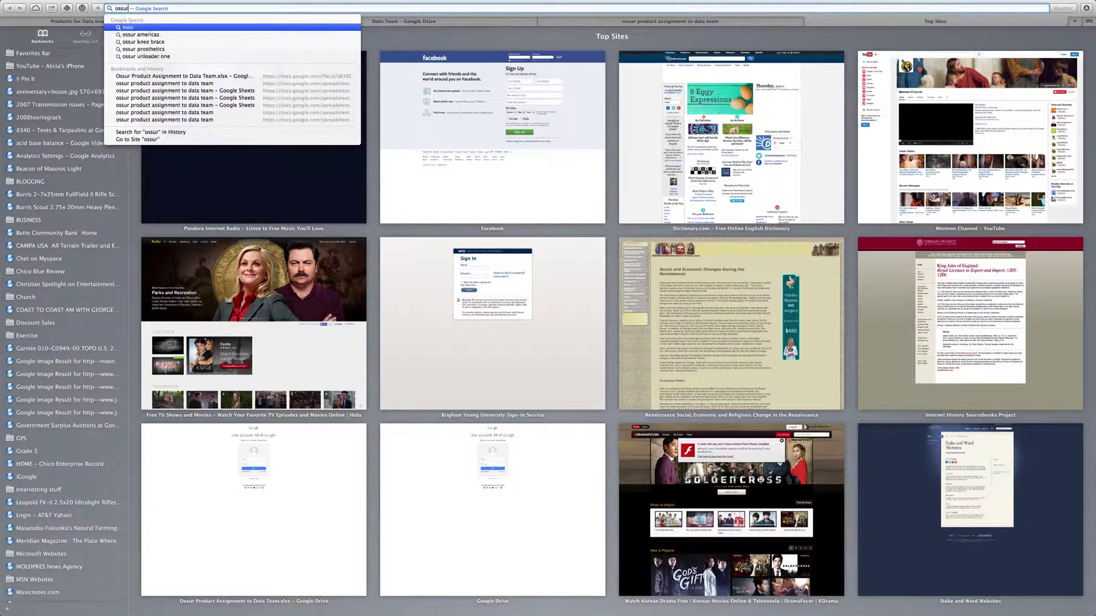
pyautogui.press('Return')
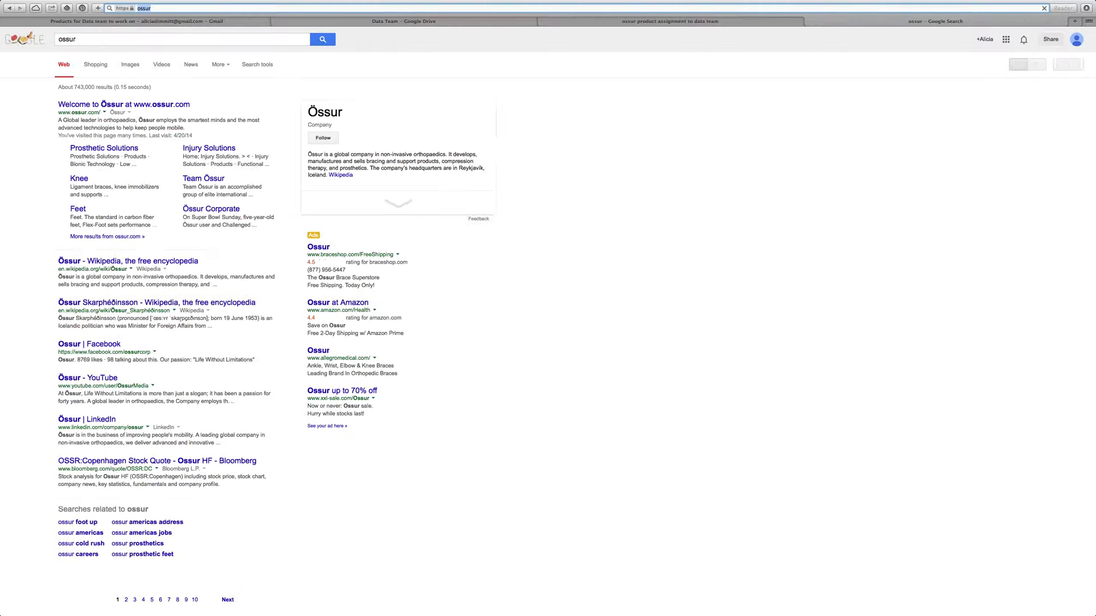
pyautogui.click(104, 107)
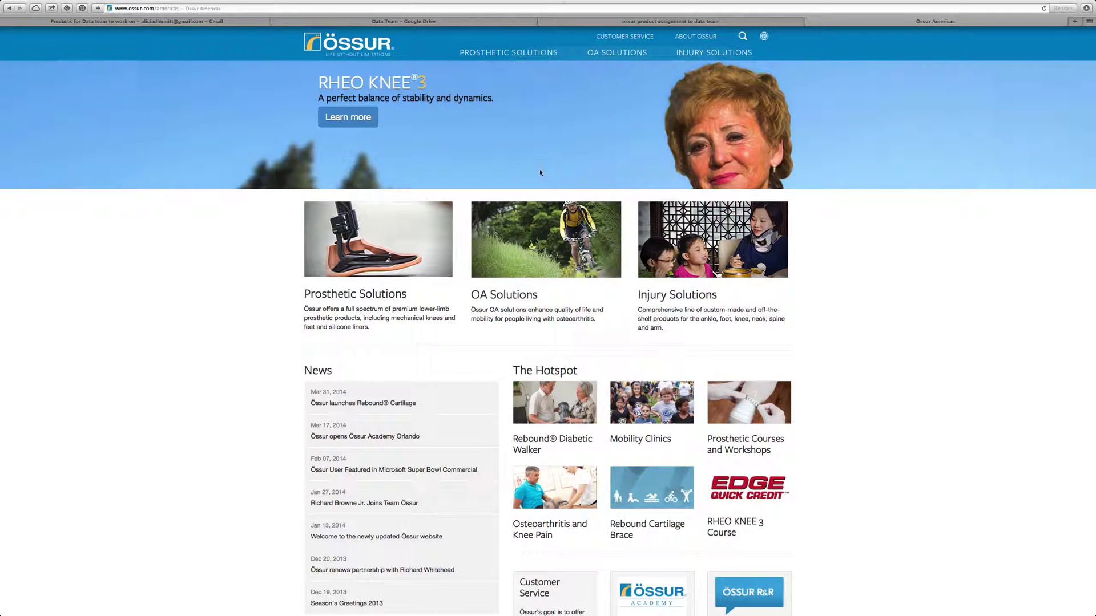
# Search the Össur website for the sample SKU LMBSL-ST from the Ossur sheet
pyautogui.click(743, 36)
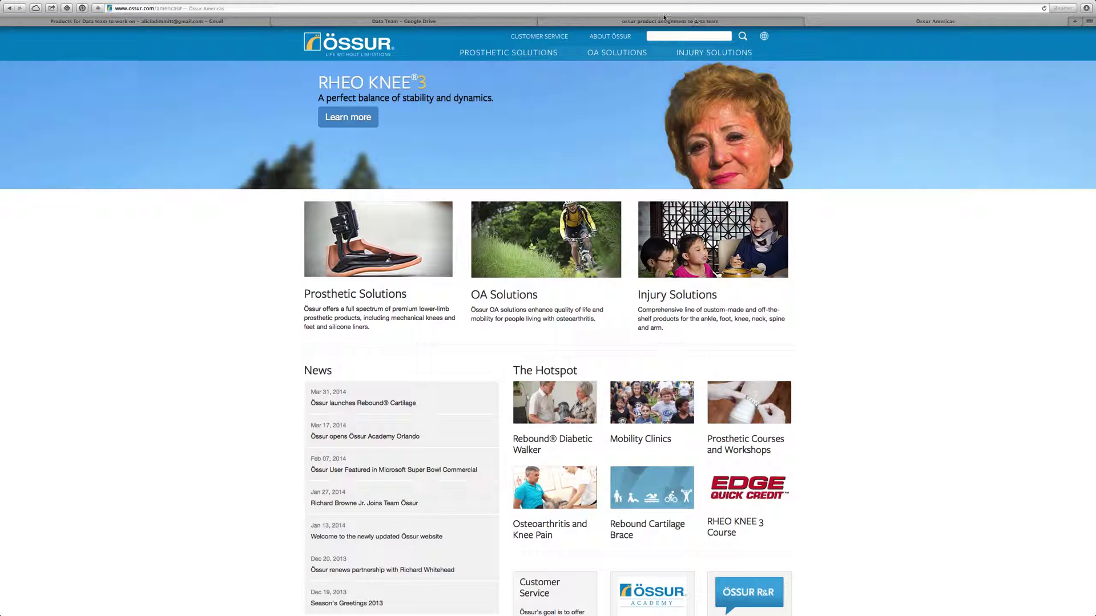
pyautogui.click(618, 23)
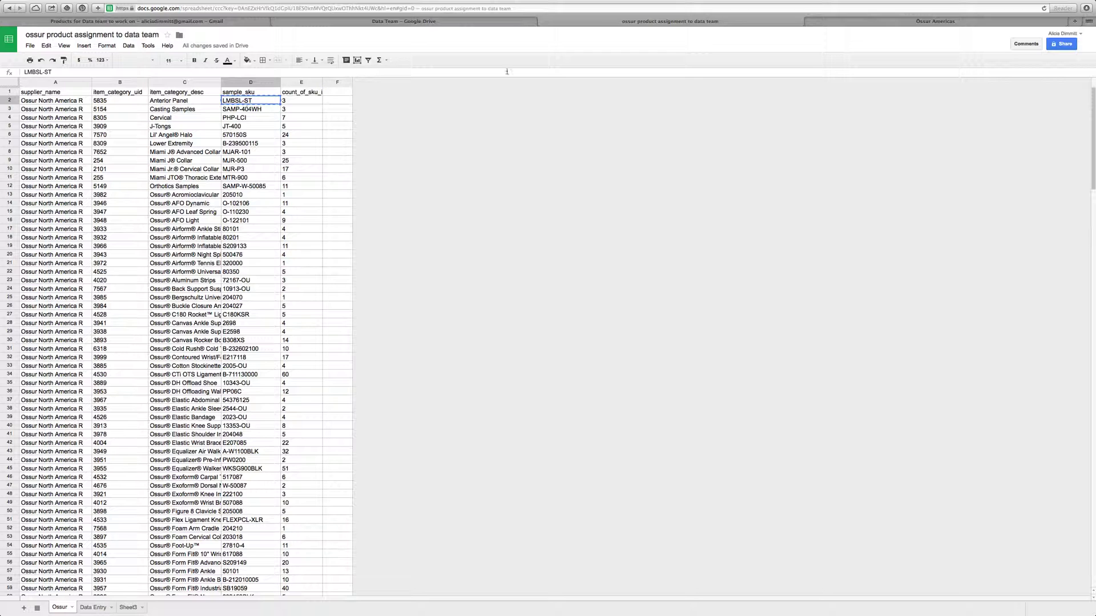
pyautogui.click(917, 25)
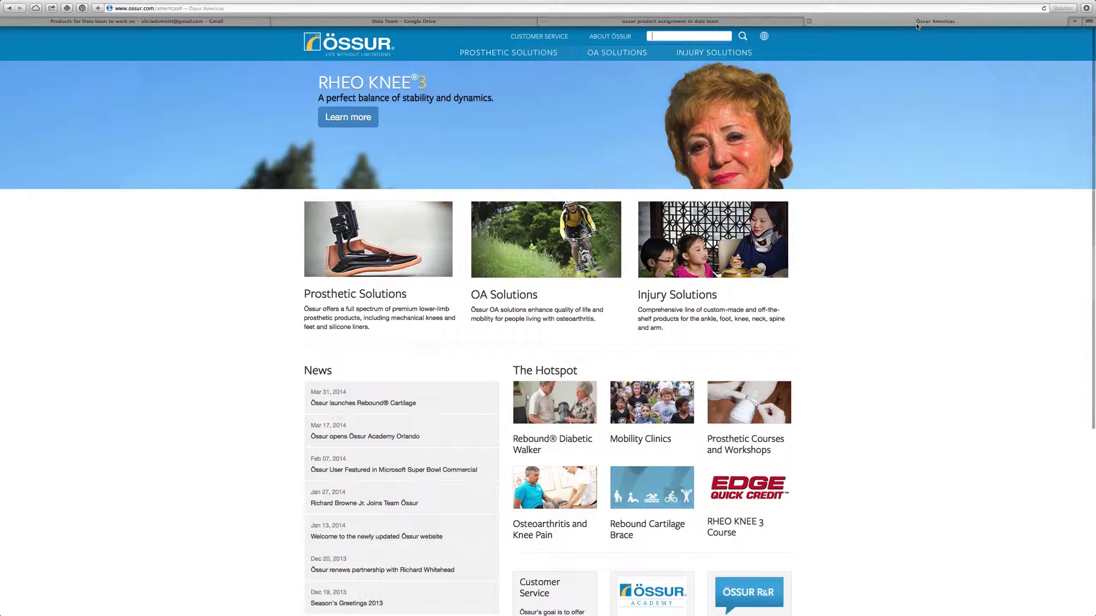
pyautogui.write('LMBSL-ST')
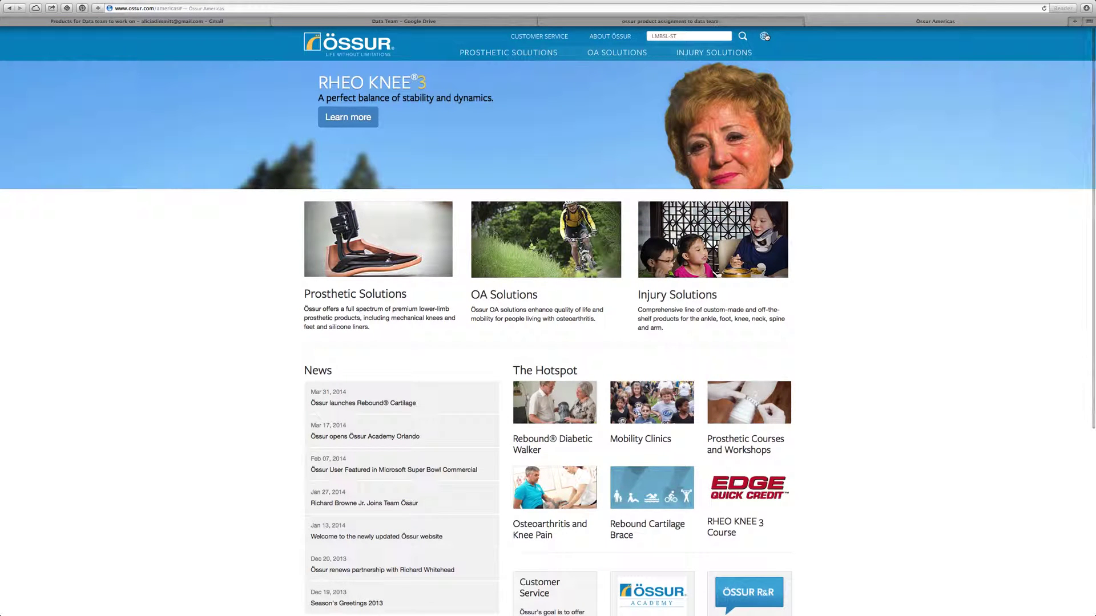
pyautogui.press('Return')
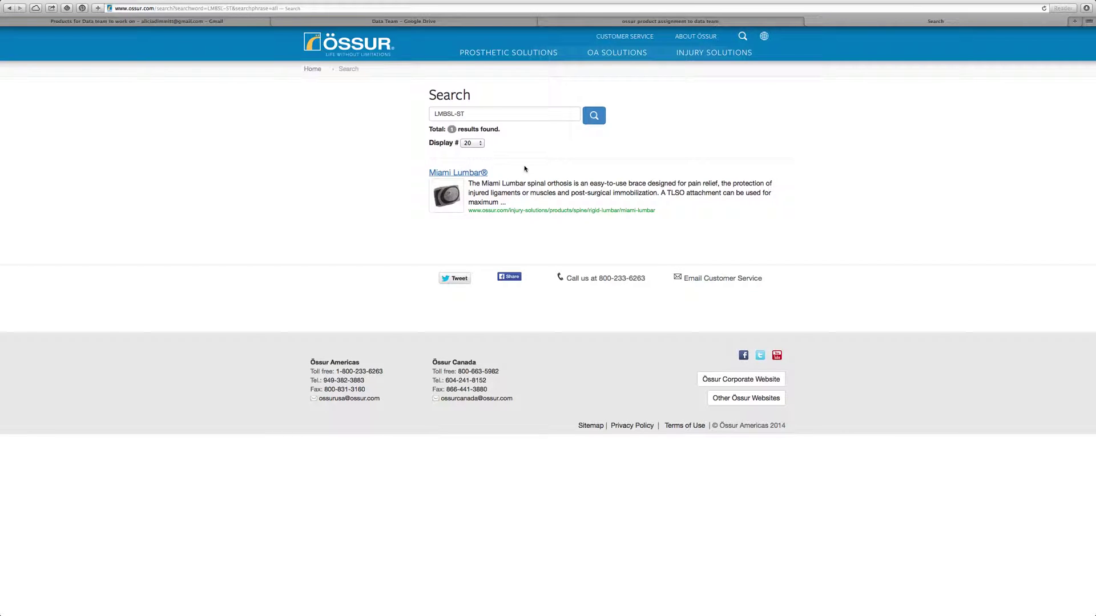
# Open the Miami Lumbar product page and find part number LMBSL-ST in its order information table
pyautogui.click(471, 176)
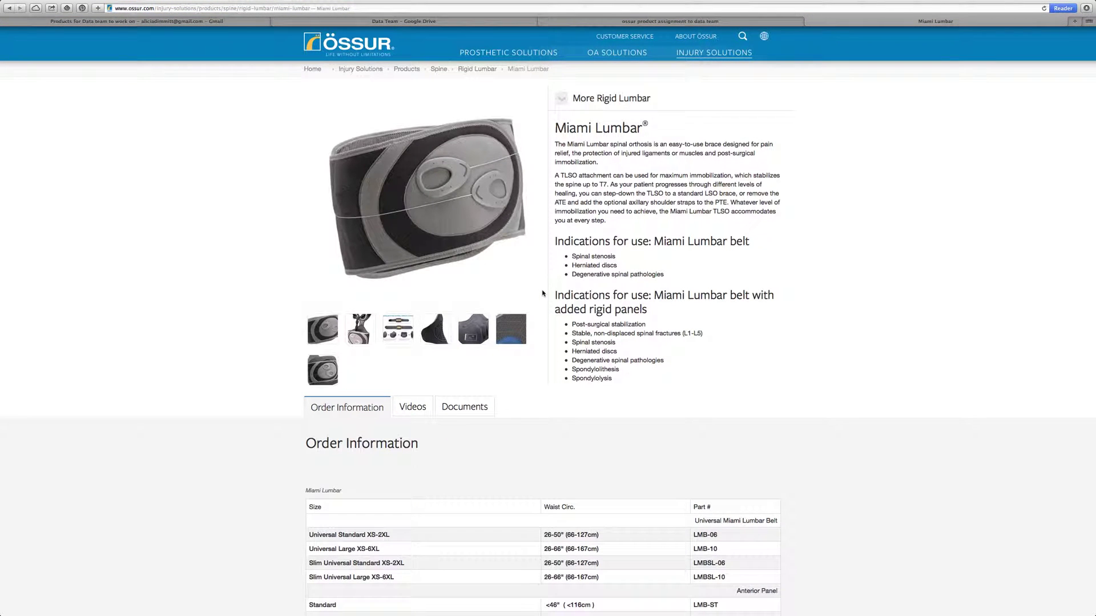
pyautogui.scroll(-3, 543, 293)
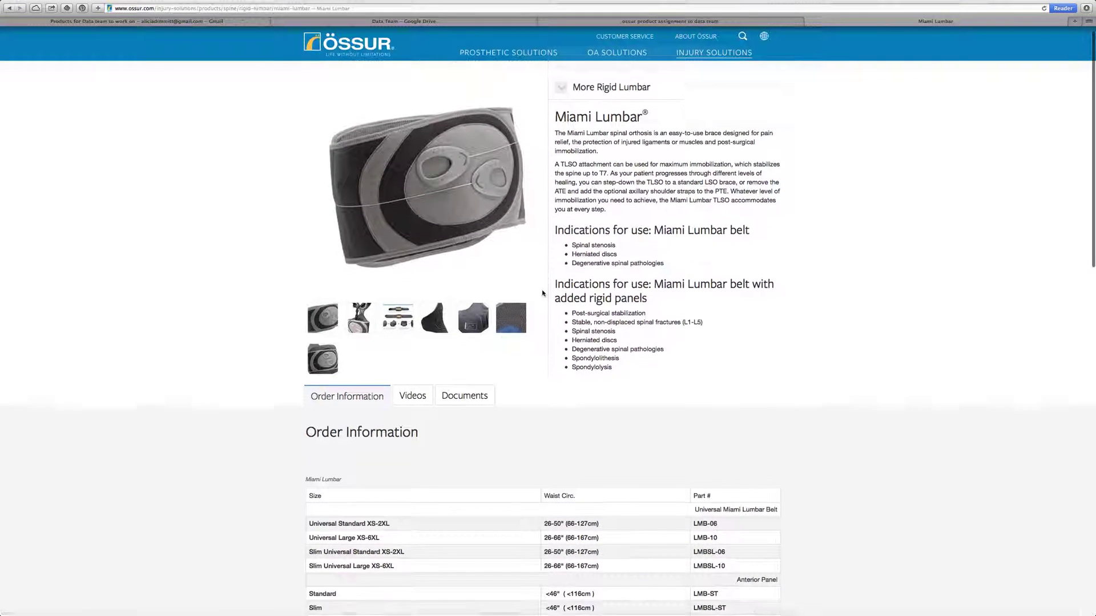
pyautogui.scroll(-5, 542, 293)
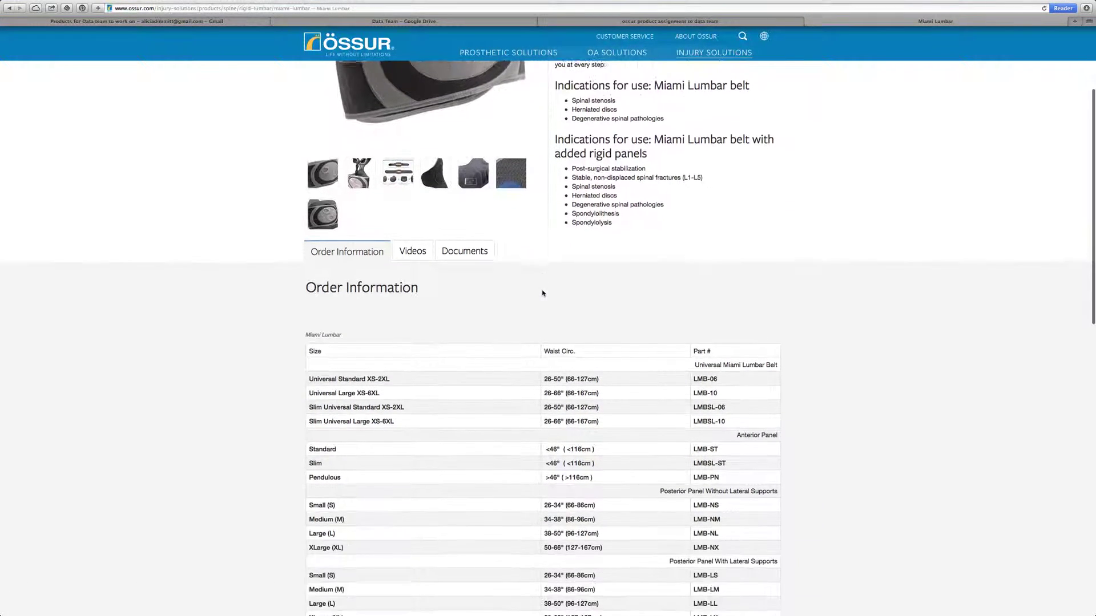
pyautogui.scroll(-3, 542, 293)
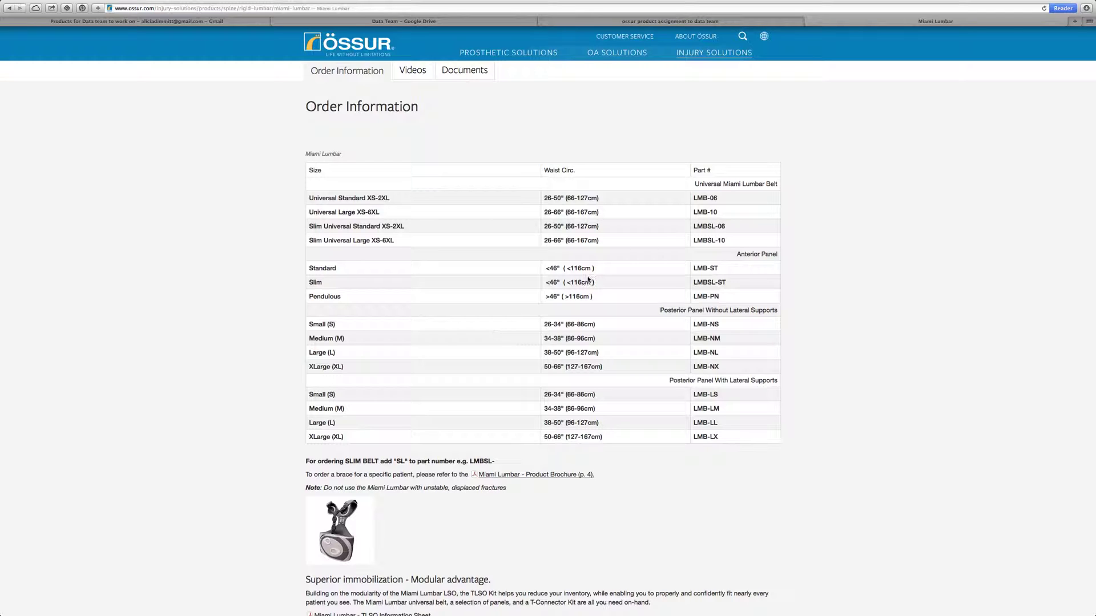
pyautogui.click(728, 284)
# Return to the spreadsheet and compare the sample SKU in the Ossur sheet with the columns of the Data Entry sheet
pyautogui.click(674, 24)
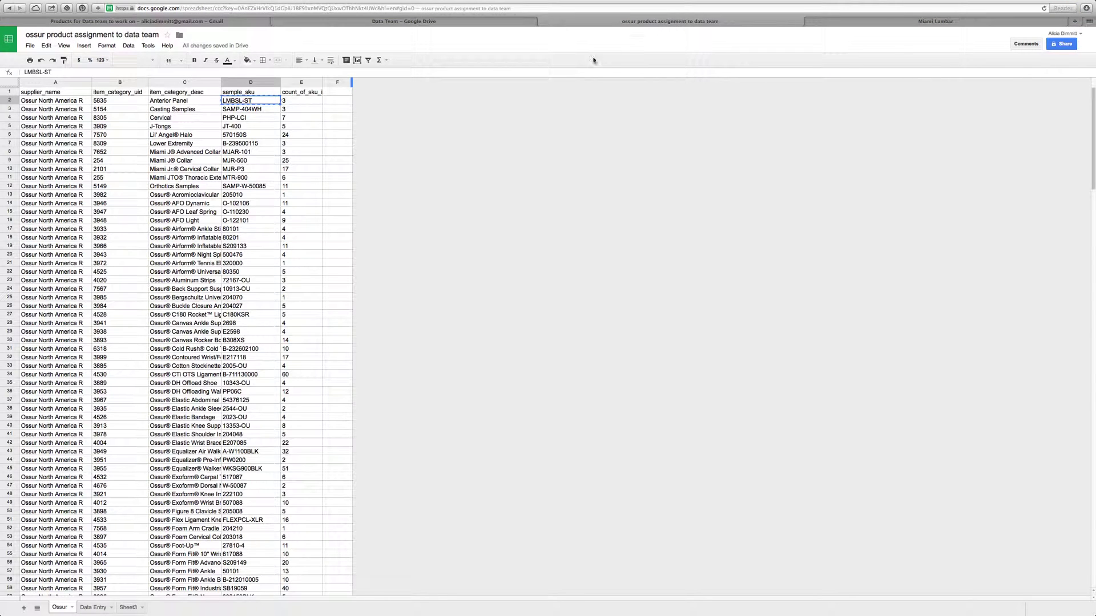
pyautogui.click(93, 607)
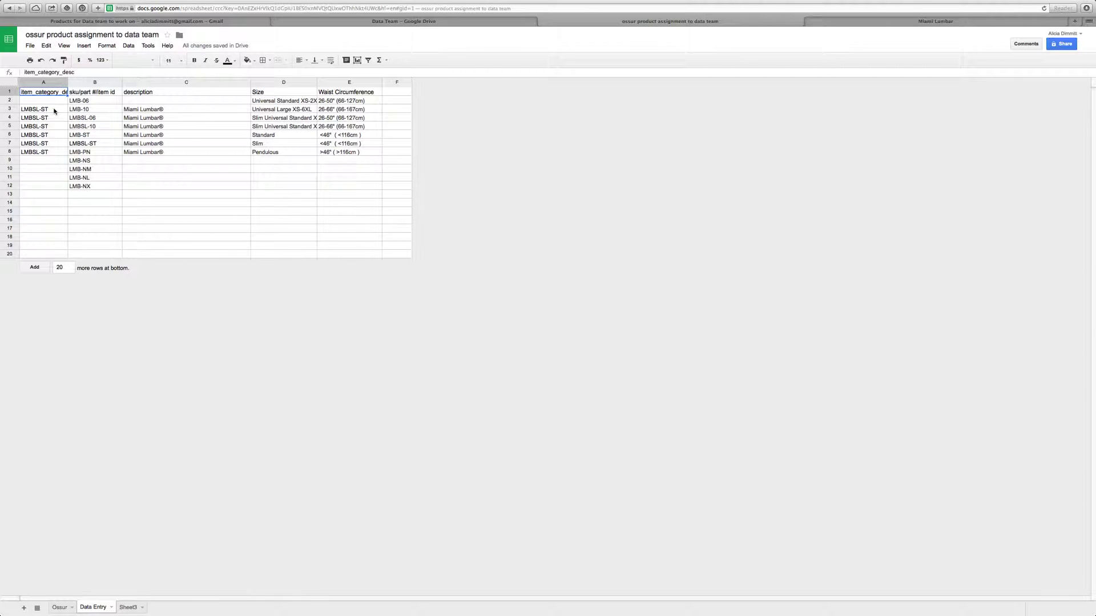
pyautogui.click(60, 608)
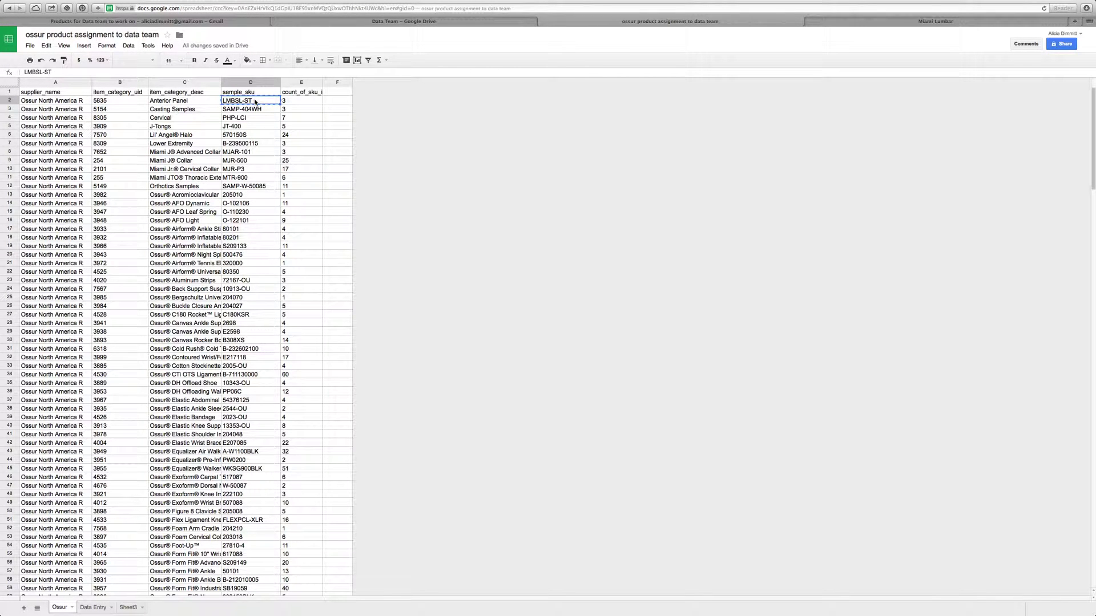
pyautogui.click(99, 608)
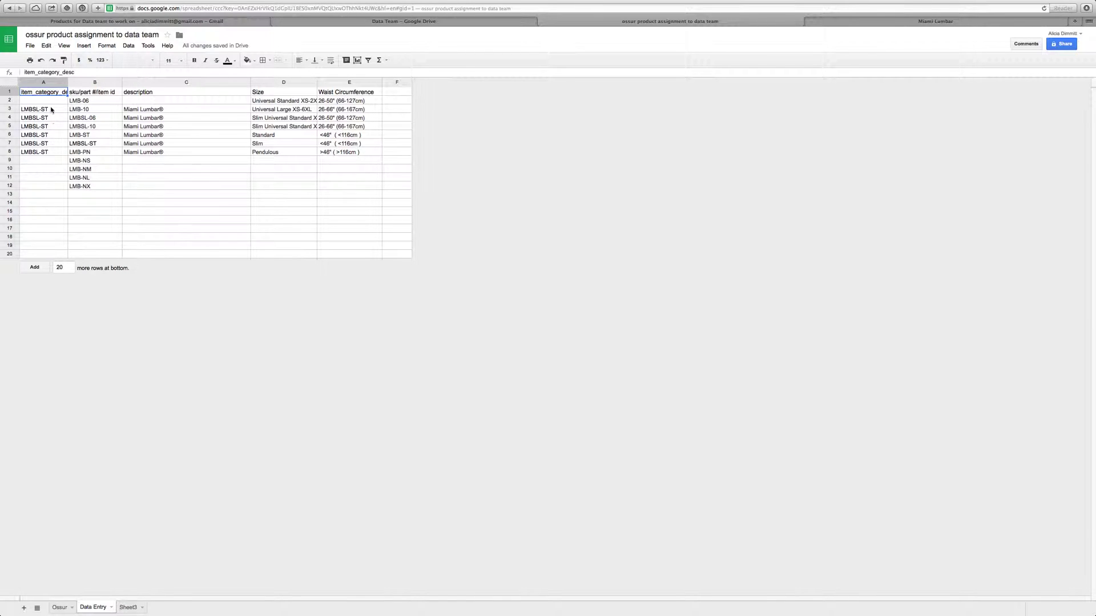
pyautogui.click(95, 94)
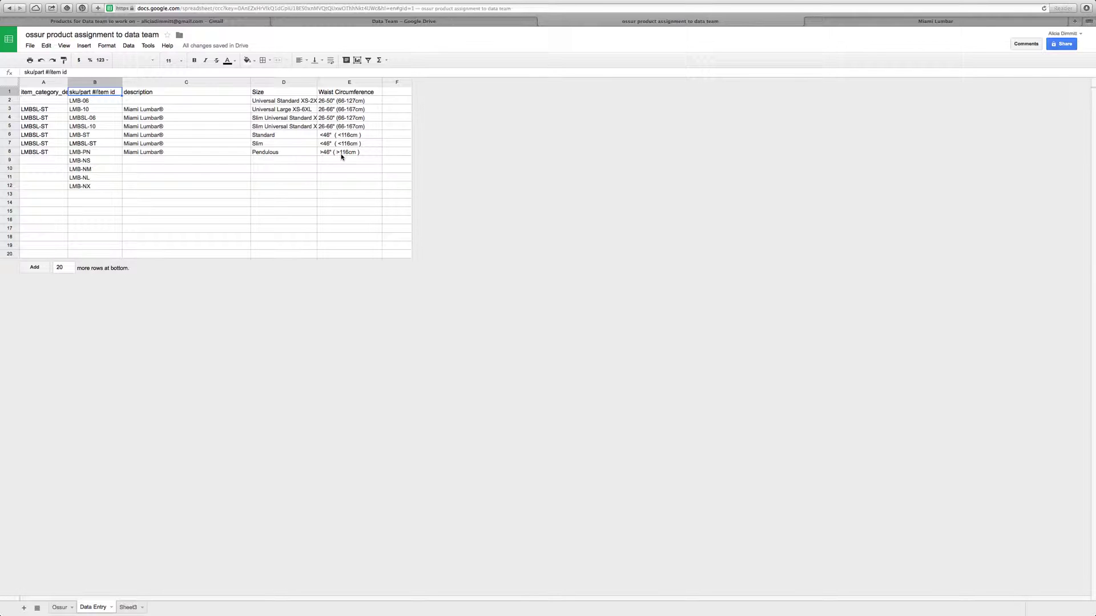
# Copy part number LMB-LS from the Miami Lumbar order table into cell B13 of the Data Entry sheet
pyautogui.click(890, 22)
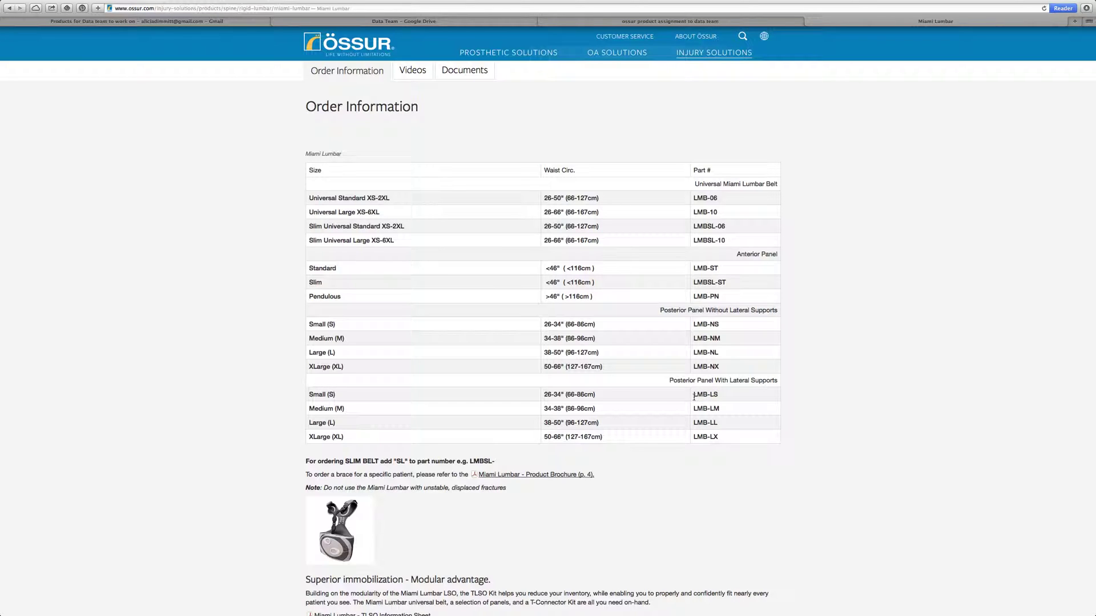
pyautogui.tripleClick(695, 395)
pyautogui.press('super+c')
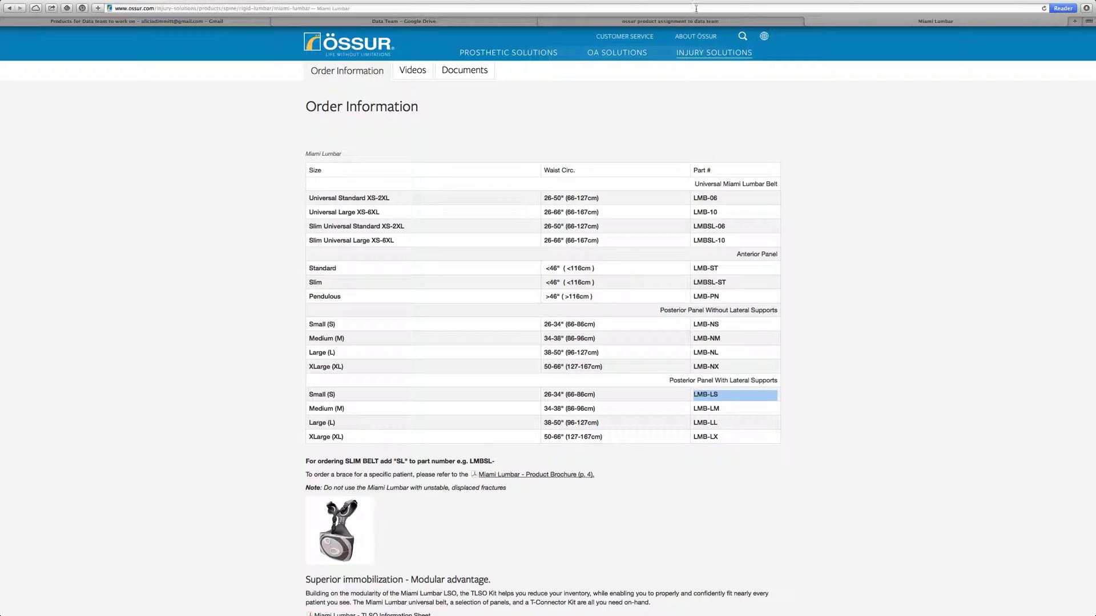
pyautogui.click(679, 22)
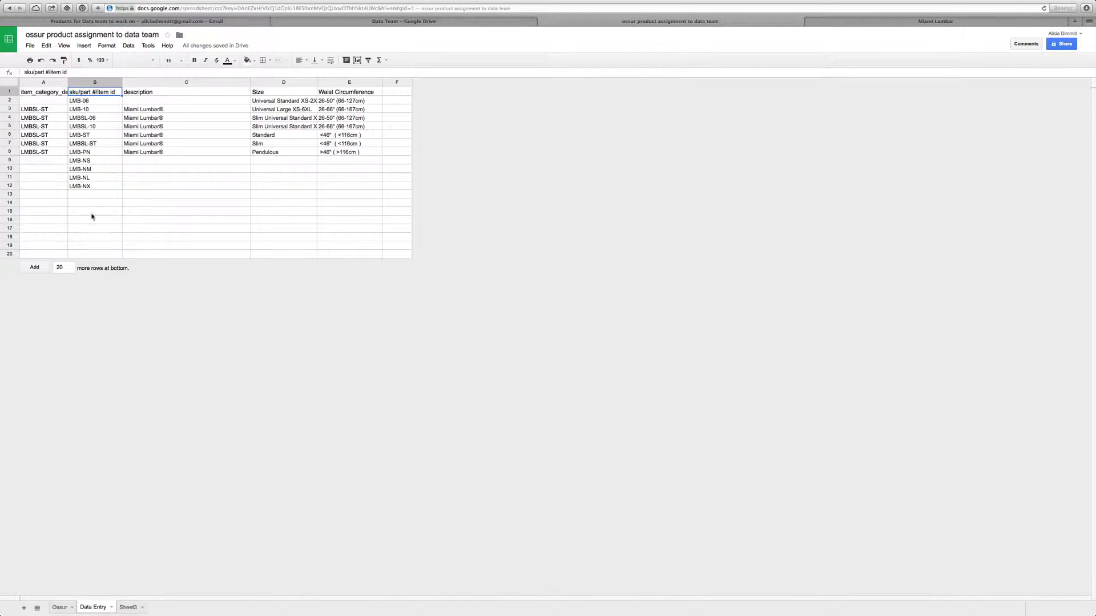
pyautogui.click(94, 195)
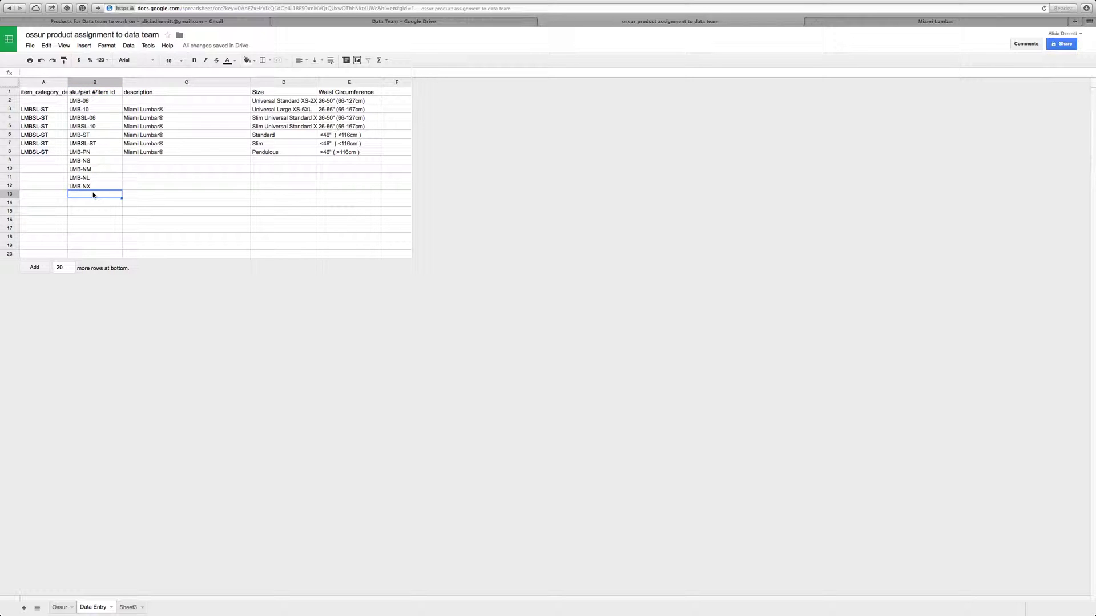
pyautogui.press('super+v')
# Copy the size Small (S) for LMB-LS from the order table into the Size column, cell D13
pyautogui.click(848, 25)
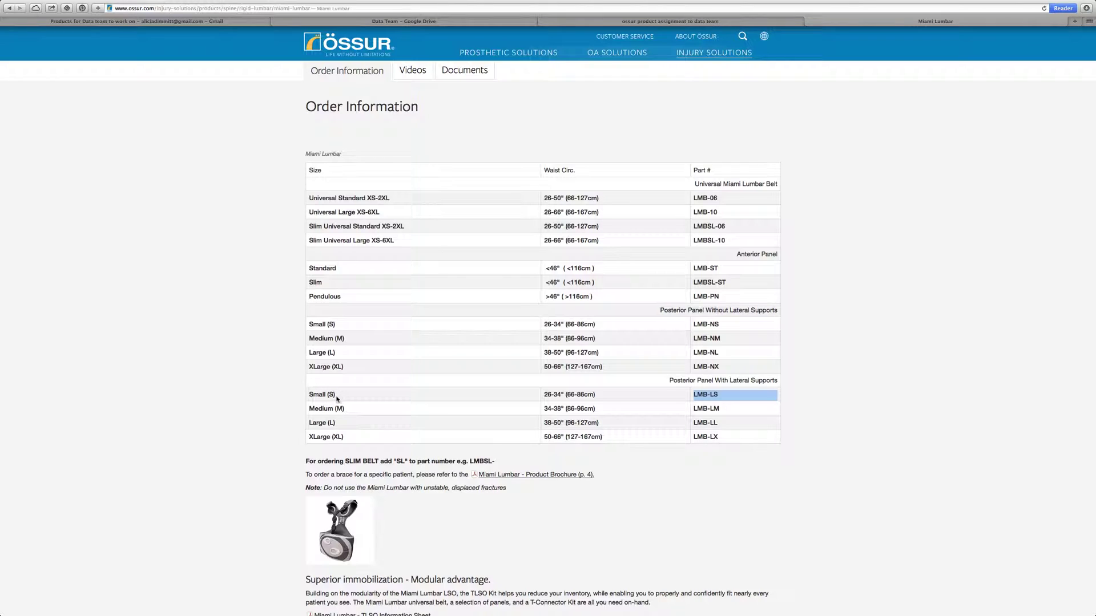
pyautogui.moveTo(336, 396); pyautogui.dragTo(309, 395)
pyautogui.press('super+c')
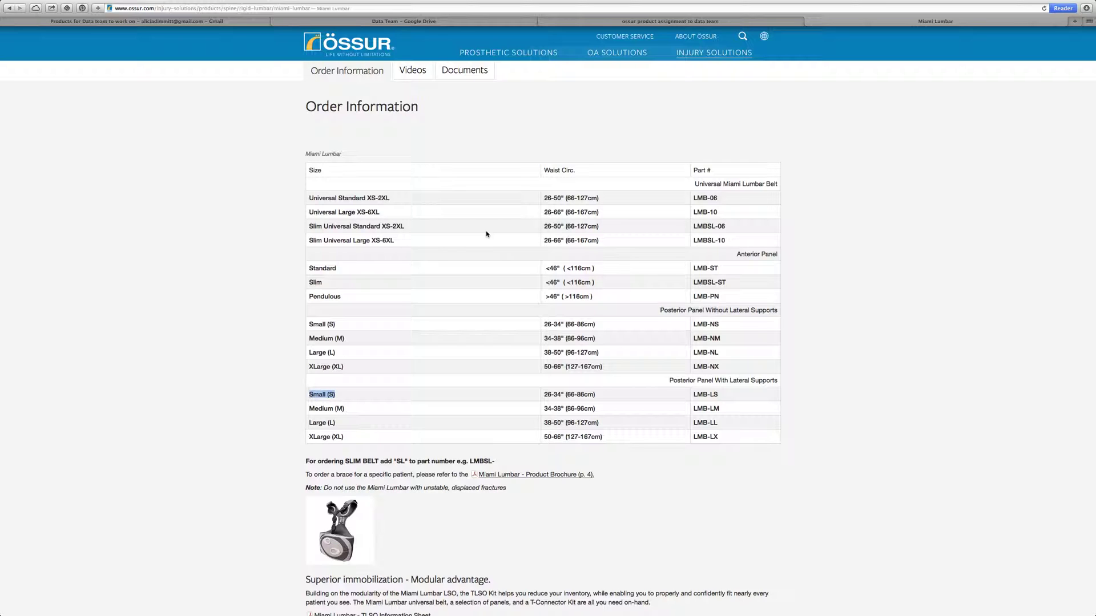
pyautogui.click(652, 23)
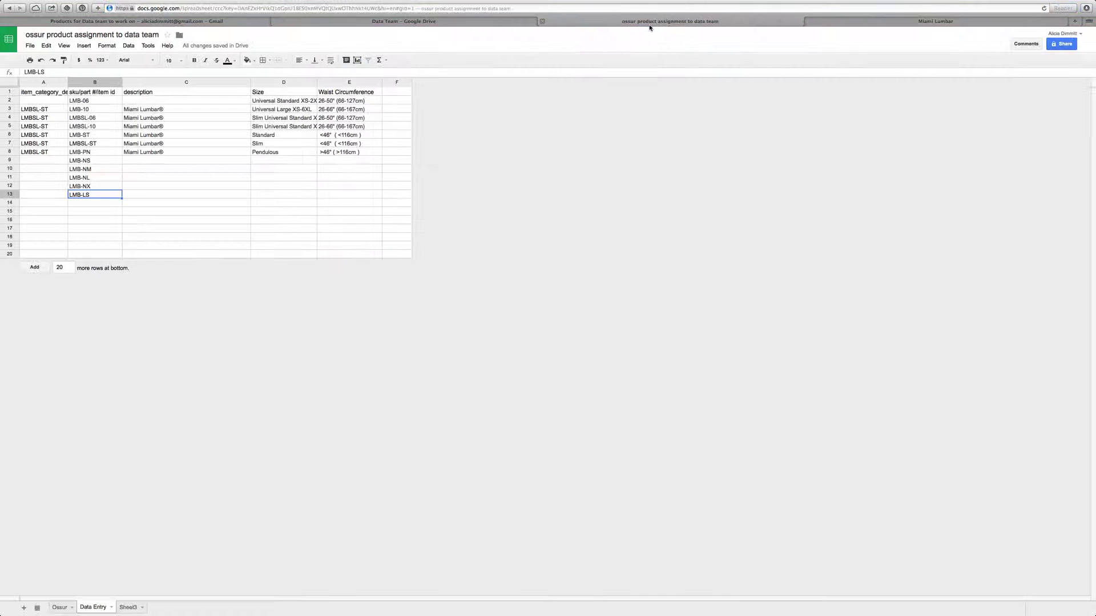
pyautogui.click(268, 197)
pyautogui.press('super+v')
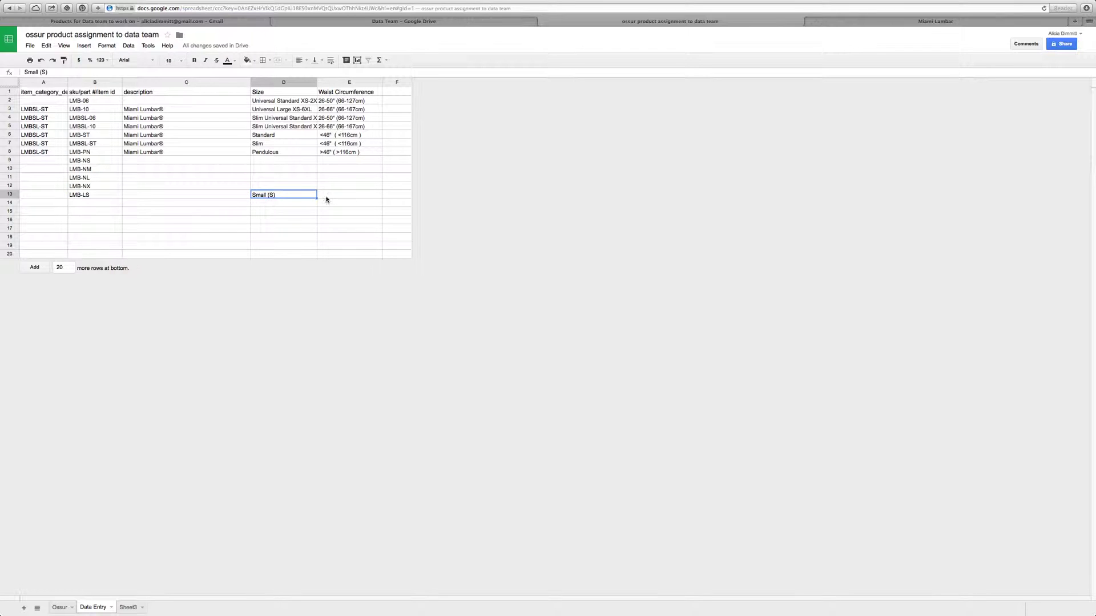
# Copy the waist circumference 26-34" (66-86cm) for LMB-LS from the order table into cell E13
pyautogui.click(909, 22)
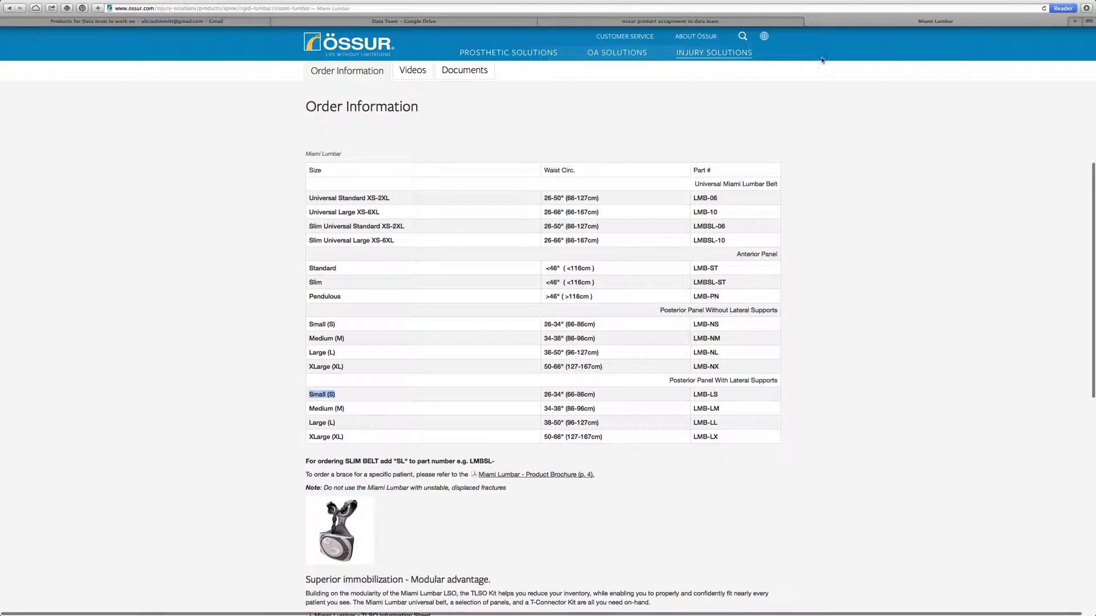
pyautogui.click(595, 395)
pyautogui.moveTo(595, 395); pyautogui.dragTo(542, 395)
pyautogui.hotkey('ctrl', 'c')
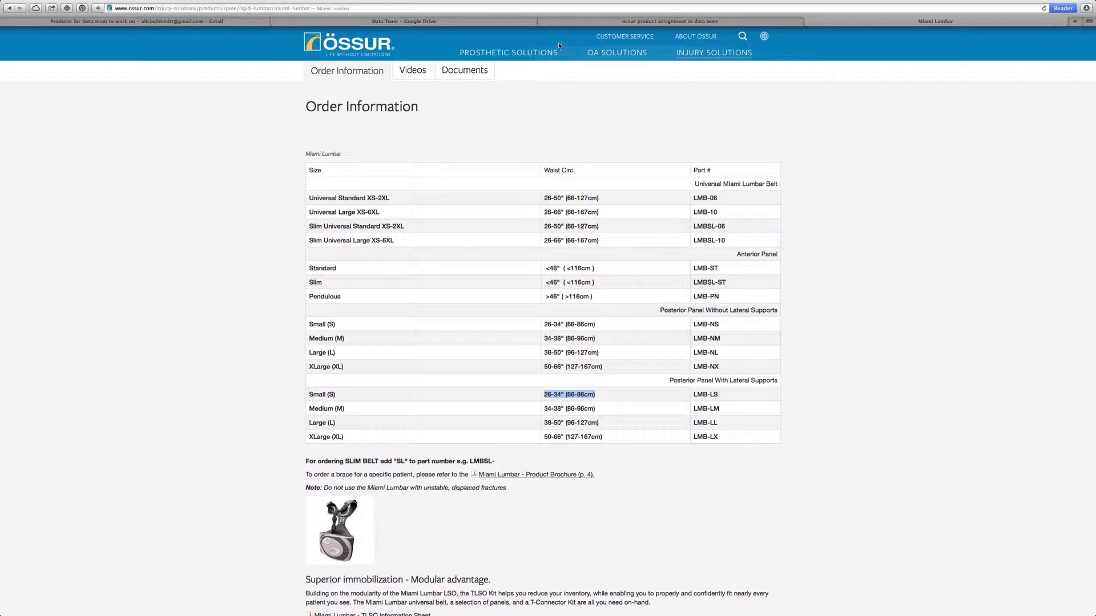
pyautogui.click(570, 23)
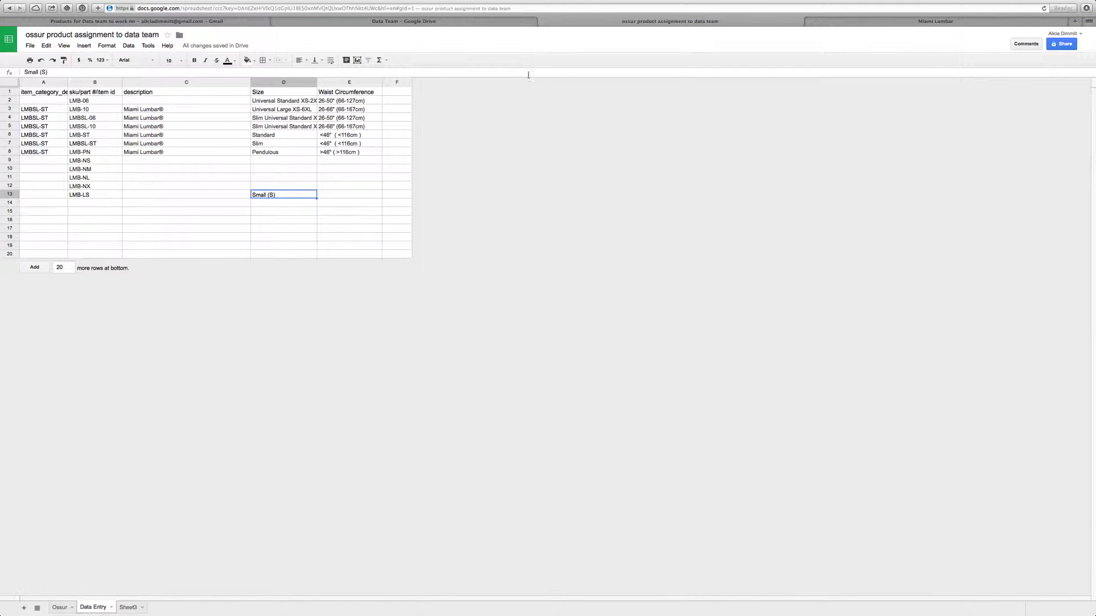
pyautogui.click(355, 194)
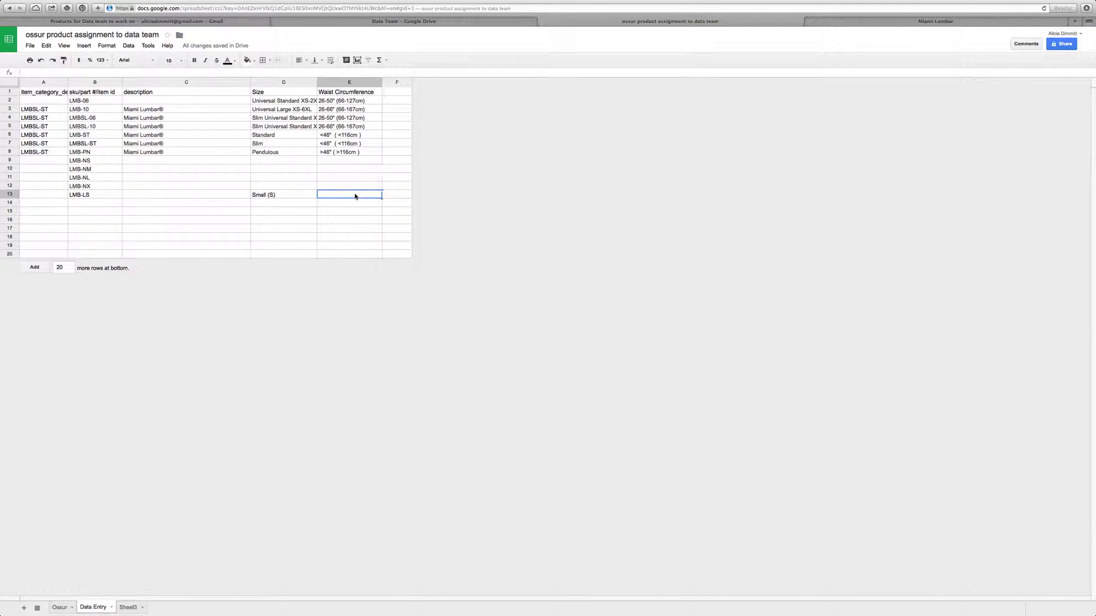
pyautogui.hotkey('ctrl', 'v')
# Fill the empty column A cells A2 and A9 to A13 of the Data Entry sheet with the sample SKU LMBSL-ST
pyautogui.click(61, 113)
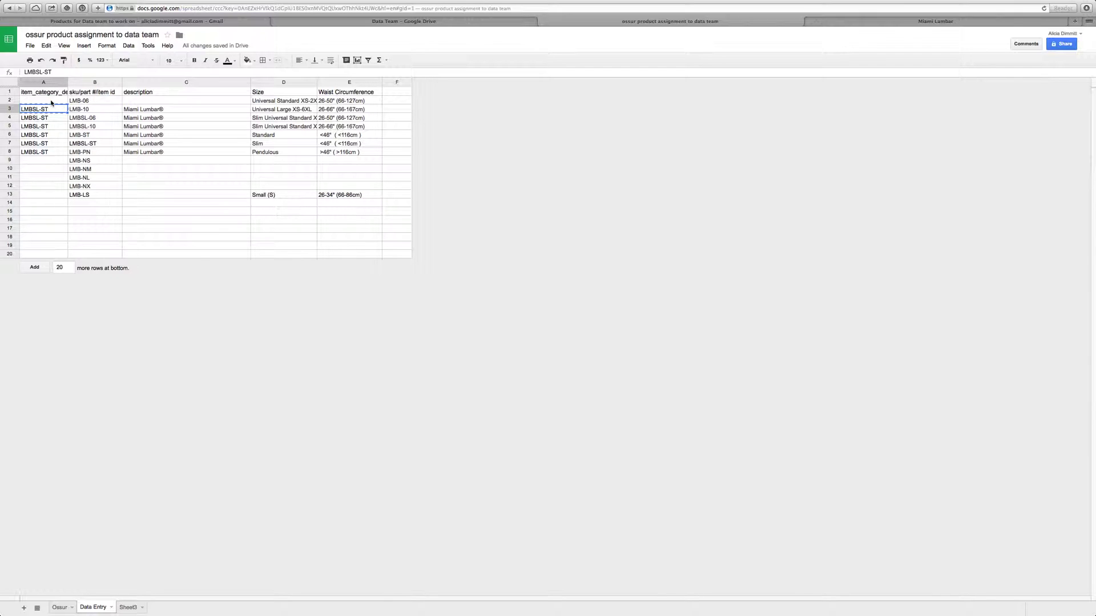
pyautogui.click(51, 103)
pyautogui.write('LMBSL-ST')
pyautogui.moveTo(44, 160); pyautogui.dragTo(46, 198)
pyautogui.write('LMBSL-ST LMBSL-ST LMBSL-ST LMBSL-ST LMBSL-ST')
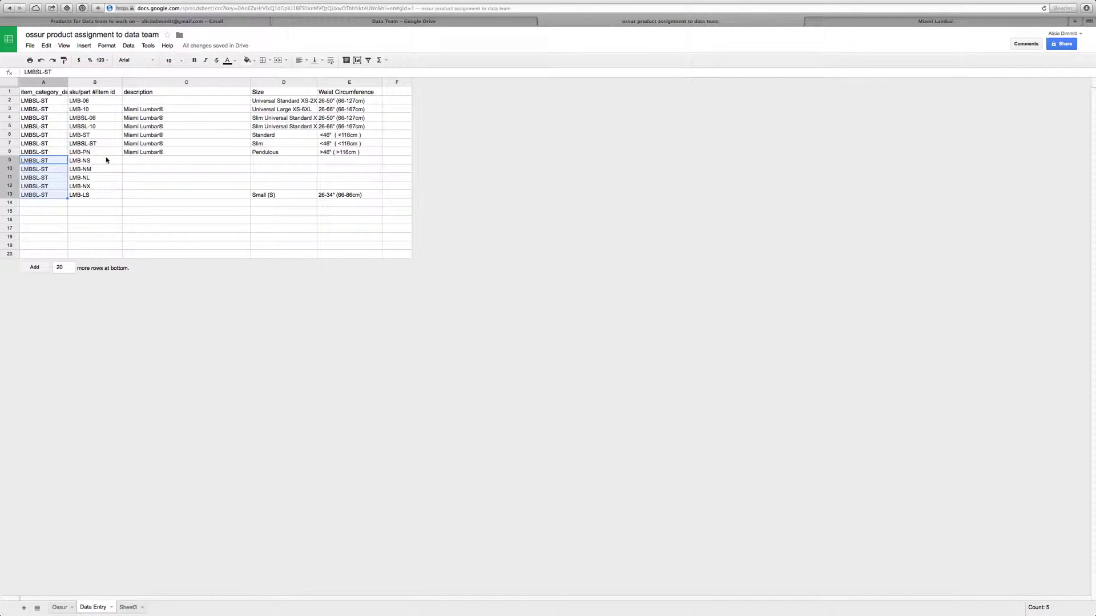
# Copy the description Miami Lumbar® from cell C3 into C2 and the empty description cells C9 to C13
pyautogui.click(135, 110)
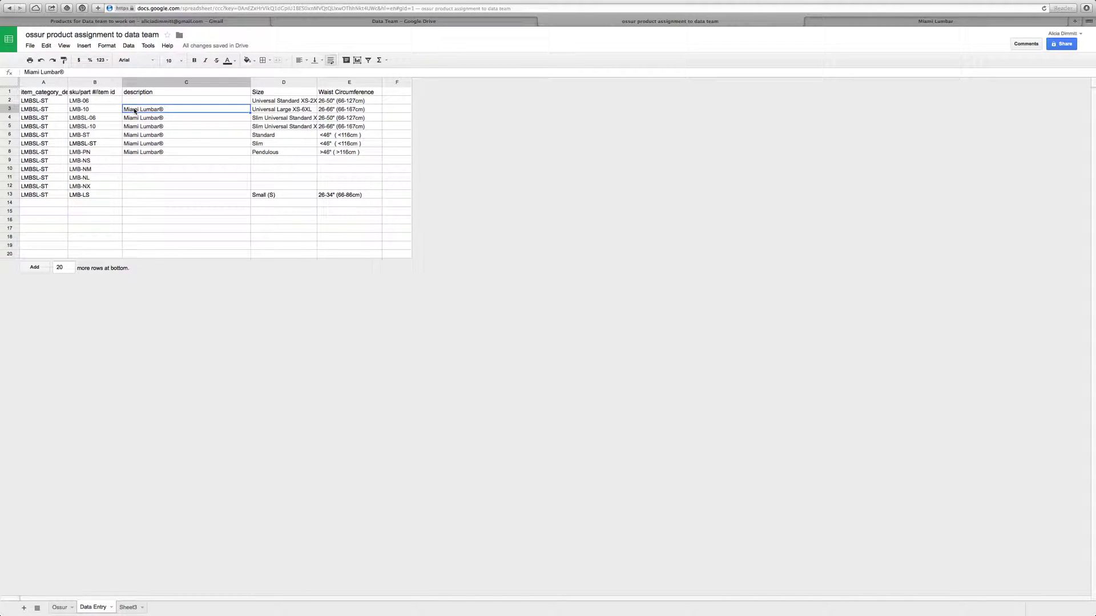
pyautogui.hotkey('ctrl', 'c')
pyautogui.click(132, 101)
pyautogui.hotkey('ctrl', 'v')
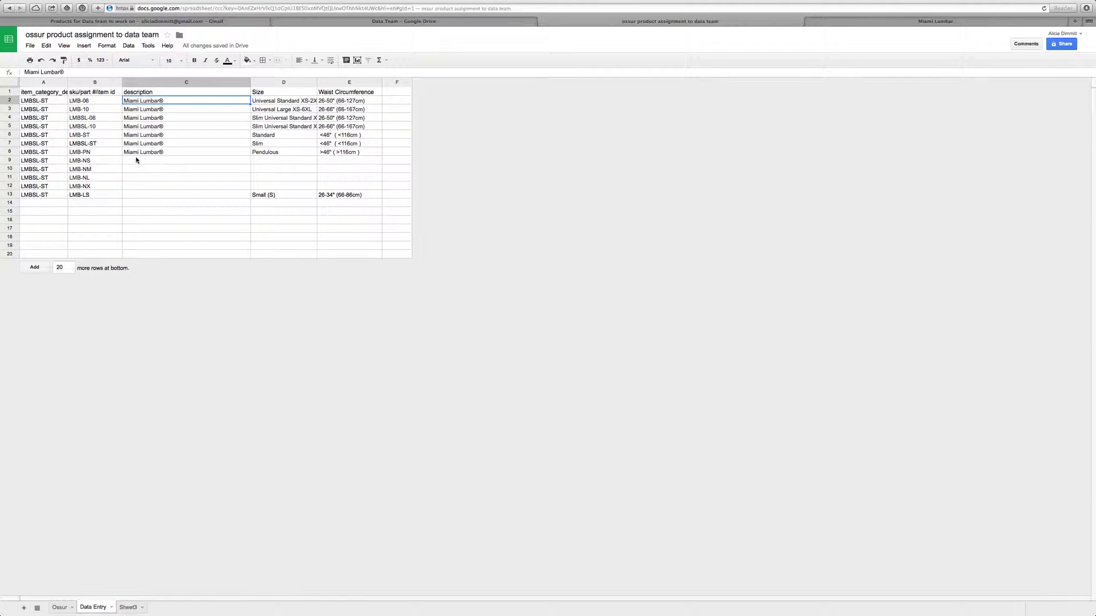
pyautogui.moveTo(137, 160); pyautogui.dragTo(132, 193)
pyautogui.hotkey('ctrl', 'v')
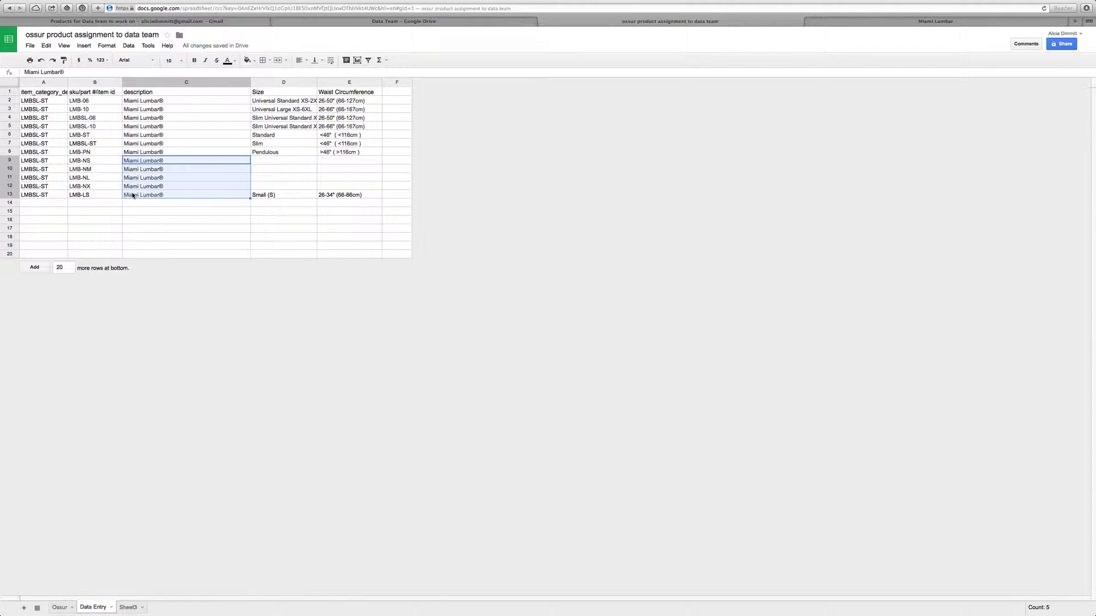
# Transfer the waist circumference 26-34" (66-86cm) for LMB-NS from the Össur order table into cell E9
pyautogui.click(271, 162)
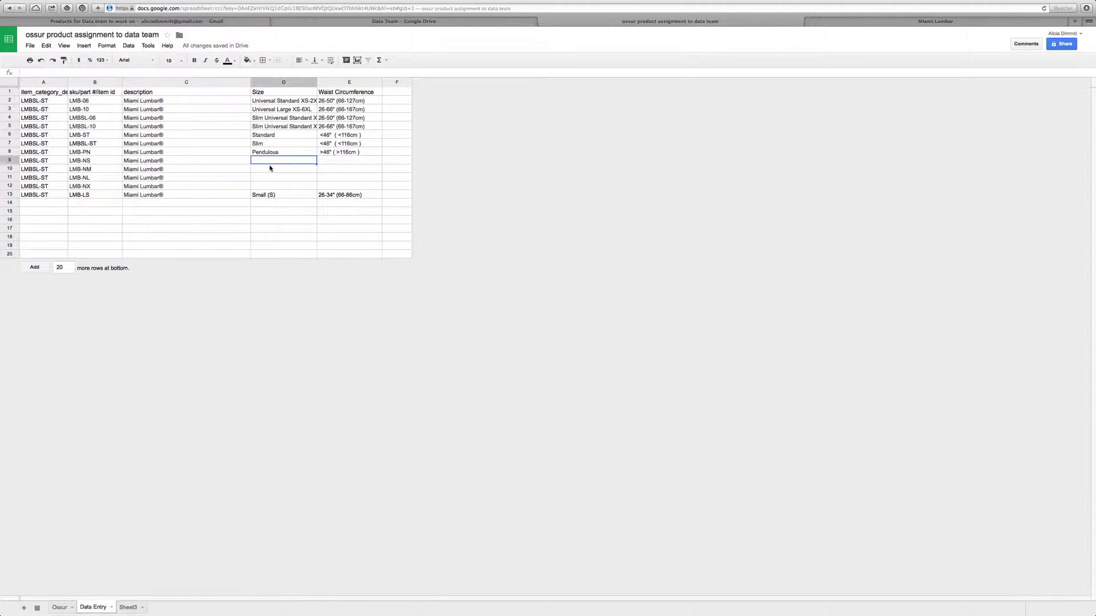
pyautogui.click(933, 24)
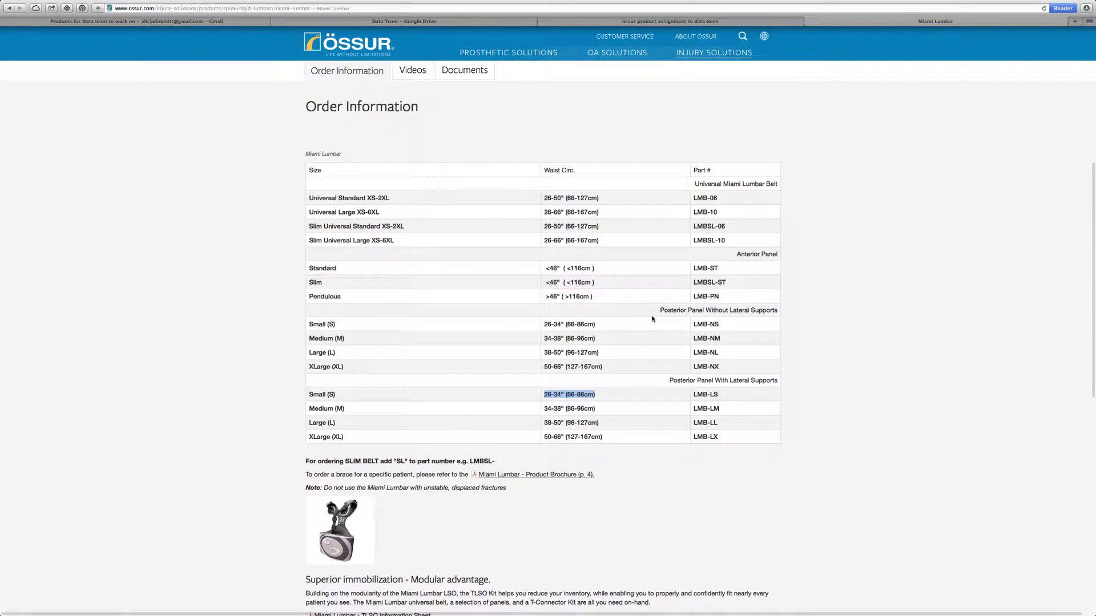
pyautogui.moveTo(595, 325); pyautogui.dragTo(542, 325)
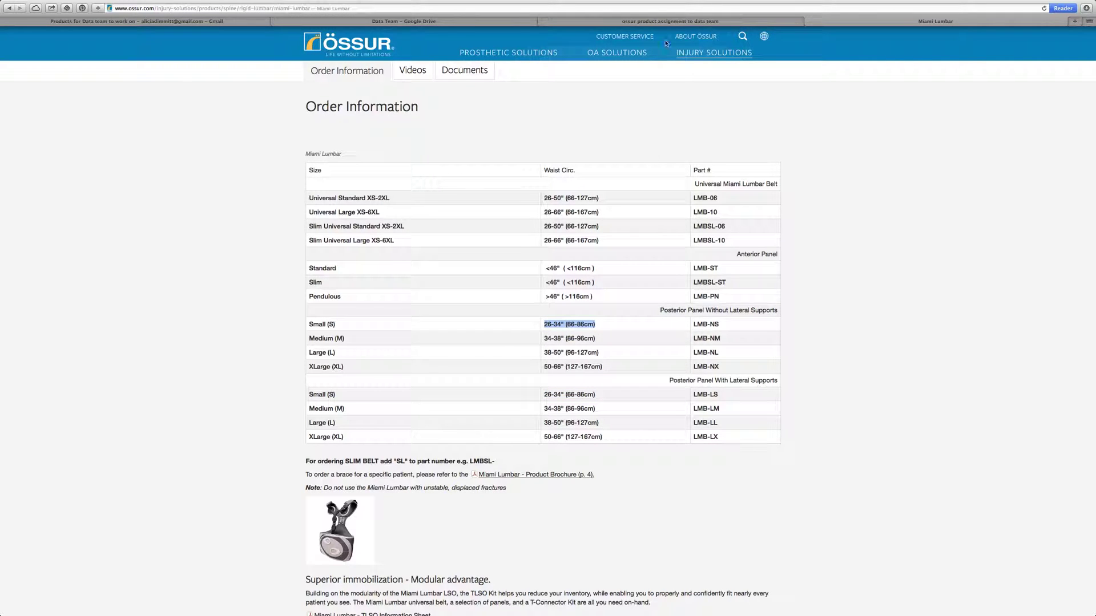
pyautogui.click(661, 22)
pyautogui.hotkey('ctrl', 'v')
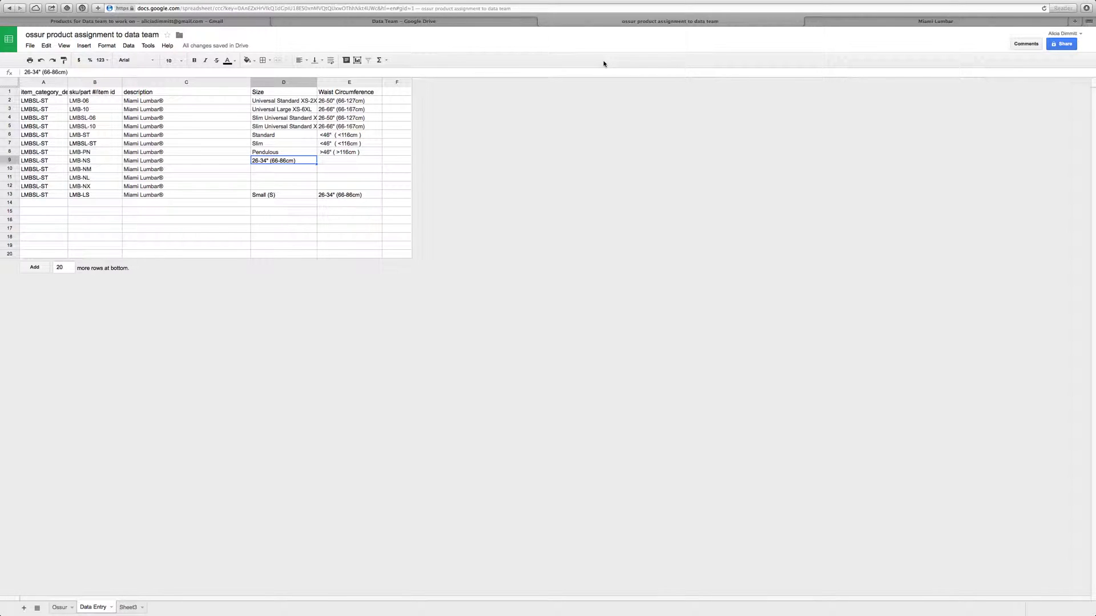
pyautogui.click(352, 160)
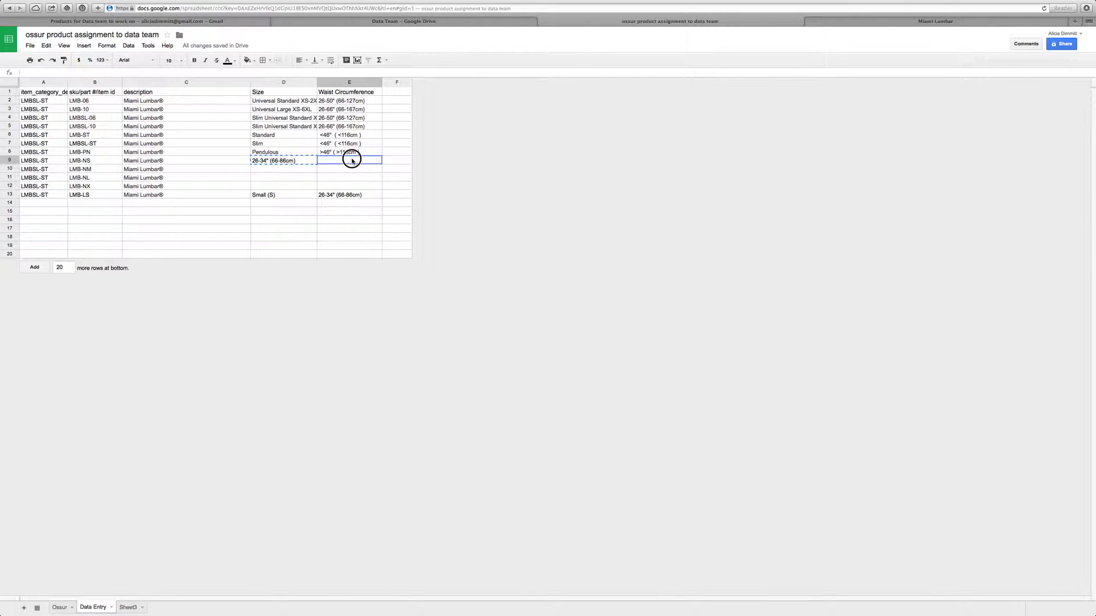
pyautogui.hotkey('ctrl', 'v')
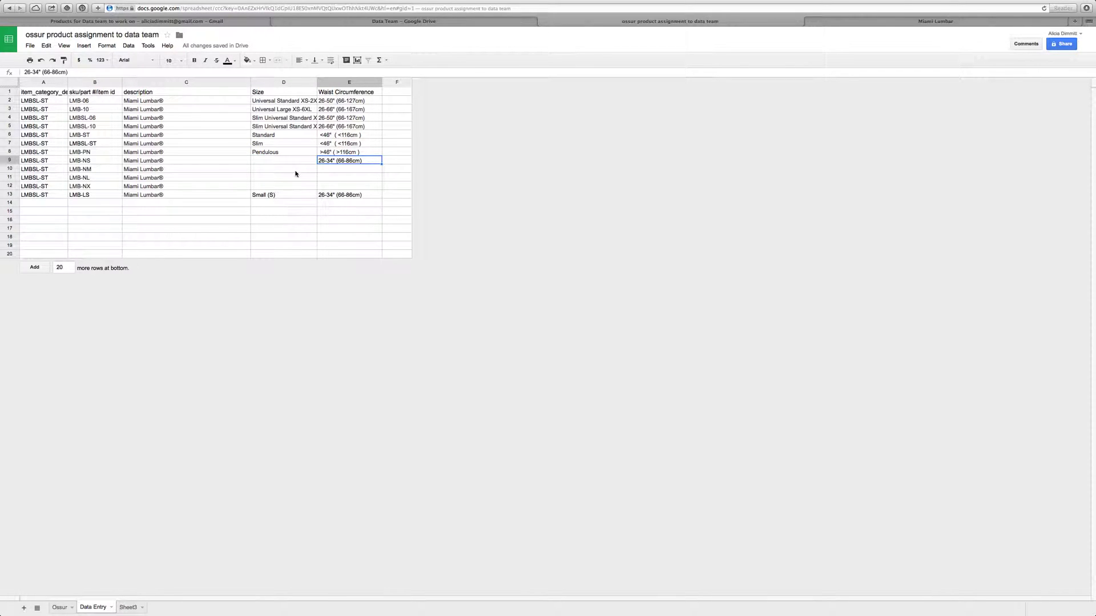
# Copy the size Small (S) for LMB-NS from the Össur order table into cell D9 of the Data Entry sheet
pyautogui.click(852, 23)
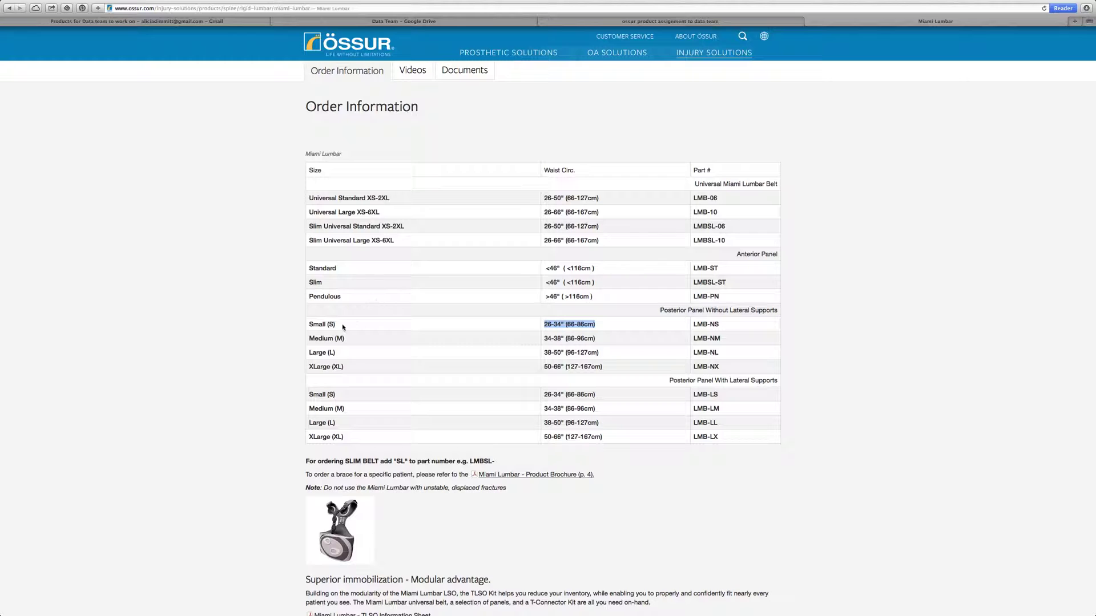
pyautogui.moveTo(342, 325); pyautogui.dragTo(309, 323)
pyautogui.click(669, 23)
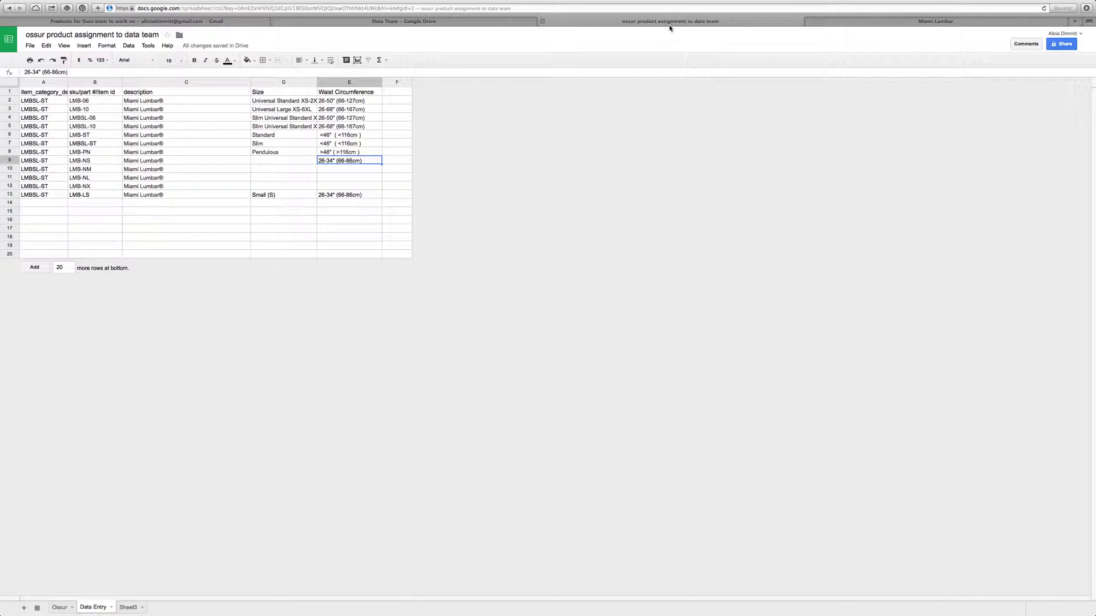
pyautogui.click(272, 163)
pyautogui.hotkey('ctrl', 'v')
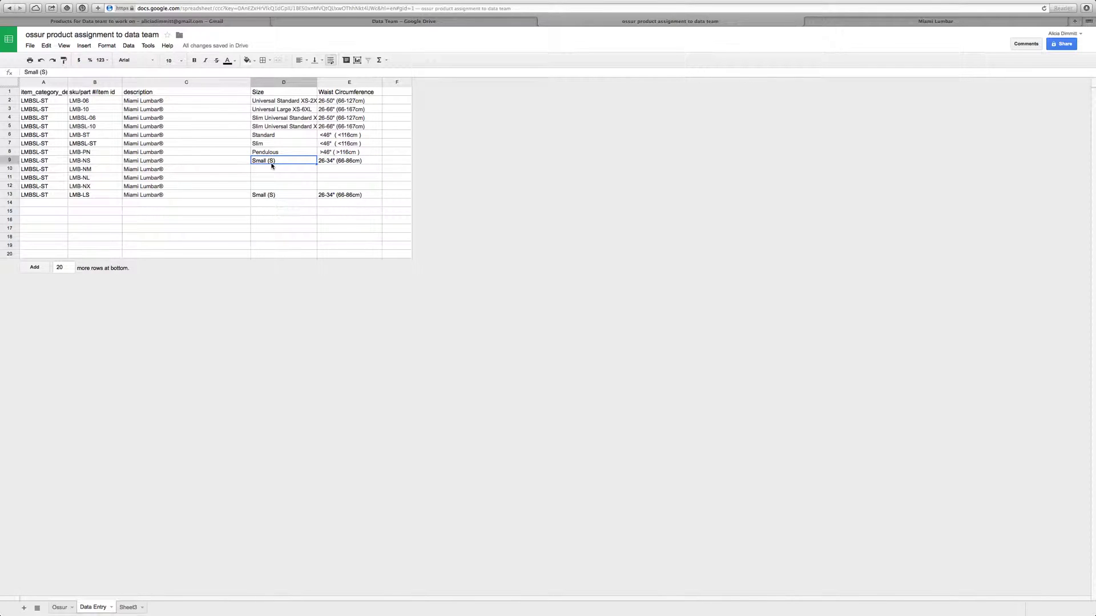
pyautogui.press('Return')
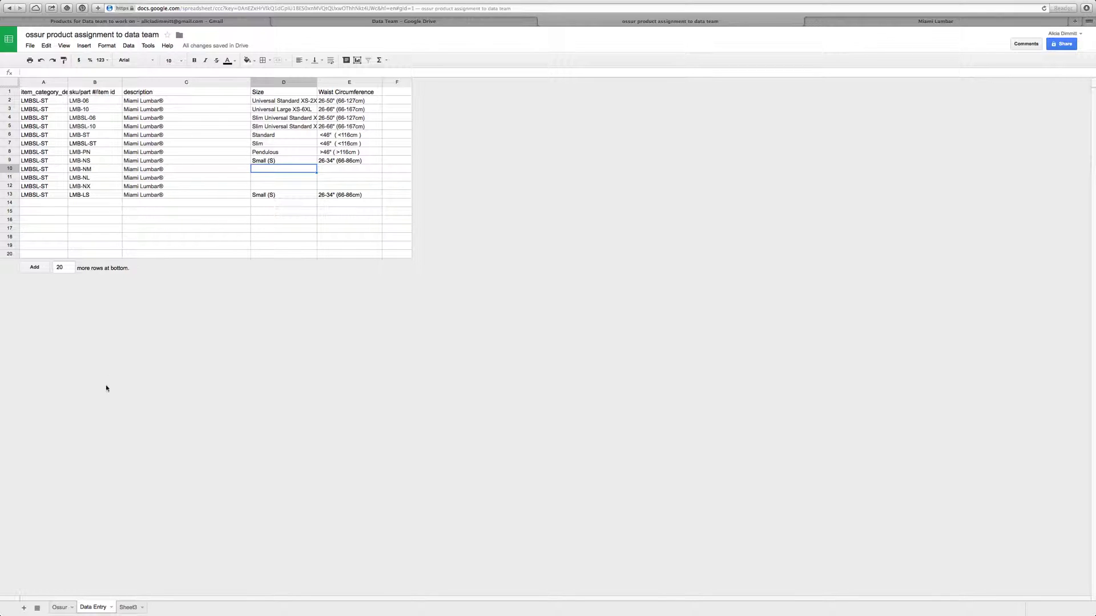
# Copy the Casting Samples SKU SAMP-404WH from the Ossur sheet and search the Össur website for it
pyautogui.click(57, 608)
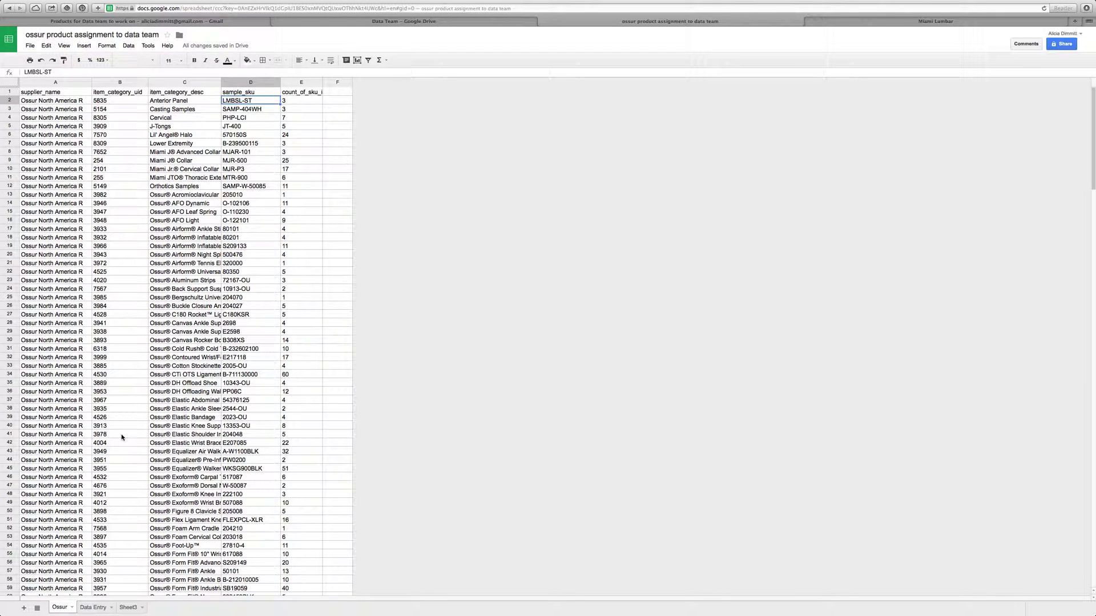
pyautogui.click(237, 110)
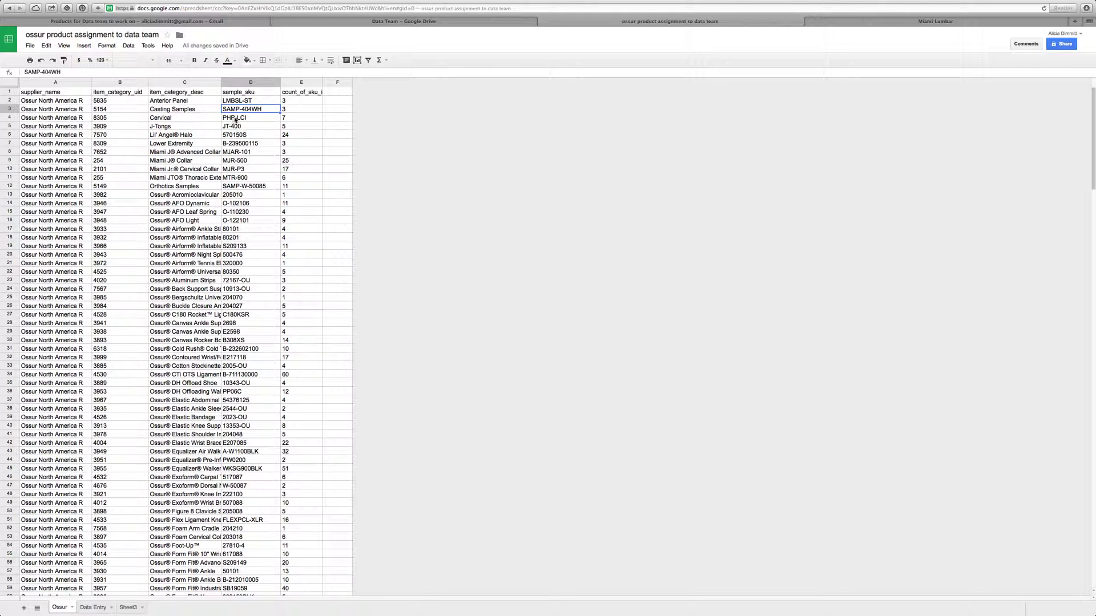
pyautogui.press('super+c')
pyautogui.click(900, 26)
pyautogui.scroll(5, 696, 46)
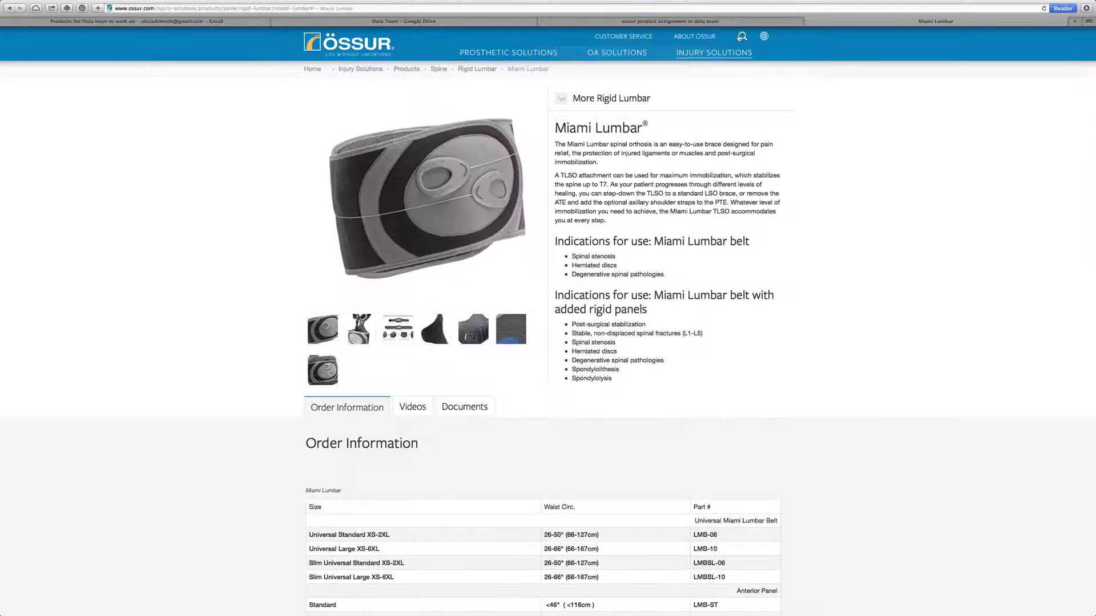
pyautogui.click(694, 37)
pyautogui.press('super+v')
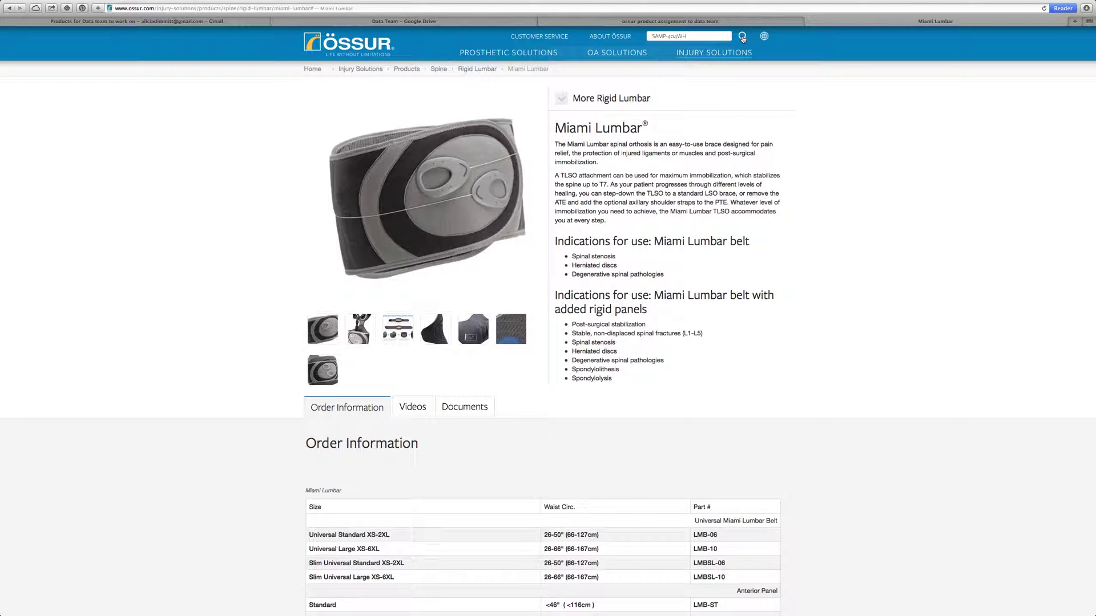
pyautogui.click(743, 36)
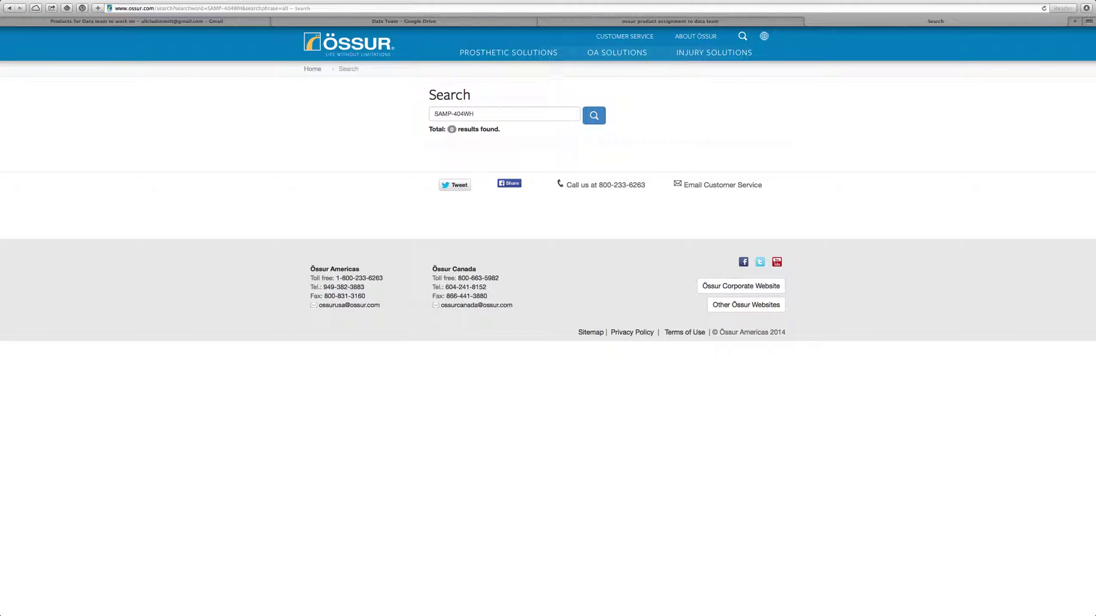
# Return to the spreadsheet and highlight the Casting Samples row, row 3 of the Ossur sheet, with a light yellow fill
pyautogui.click(639, 24)
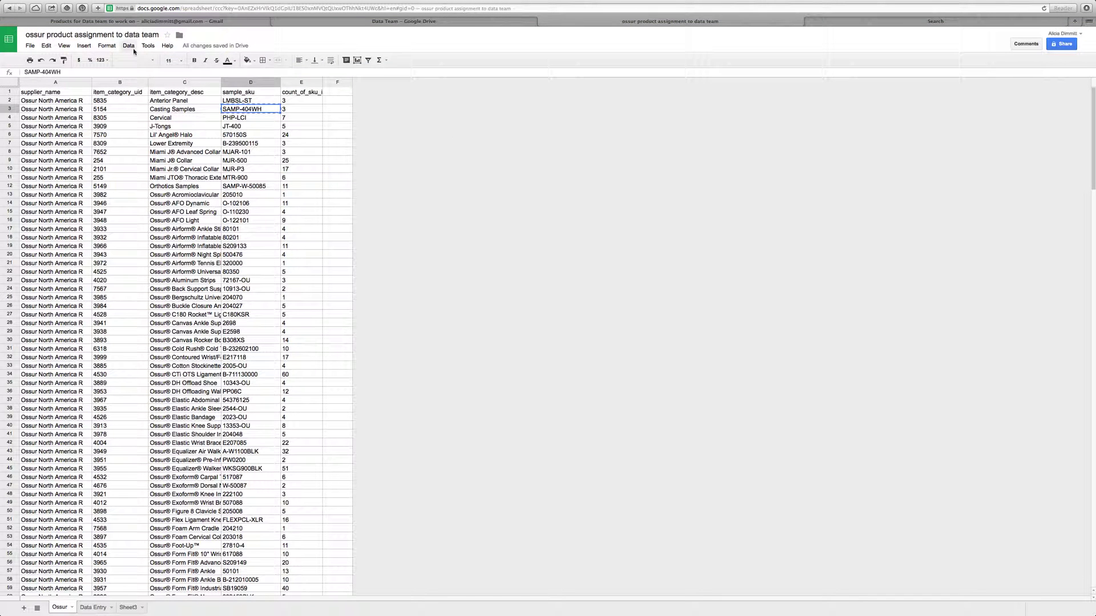
pyautogui.click(10, 109)
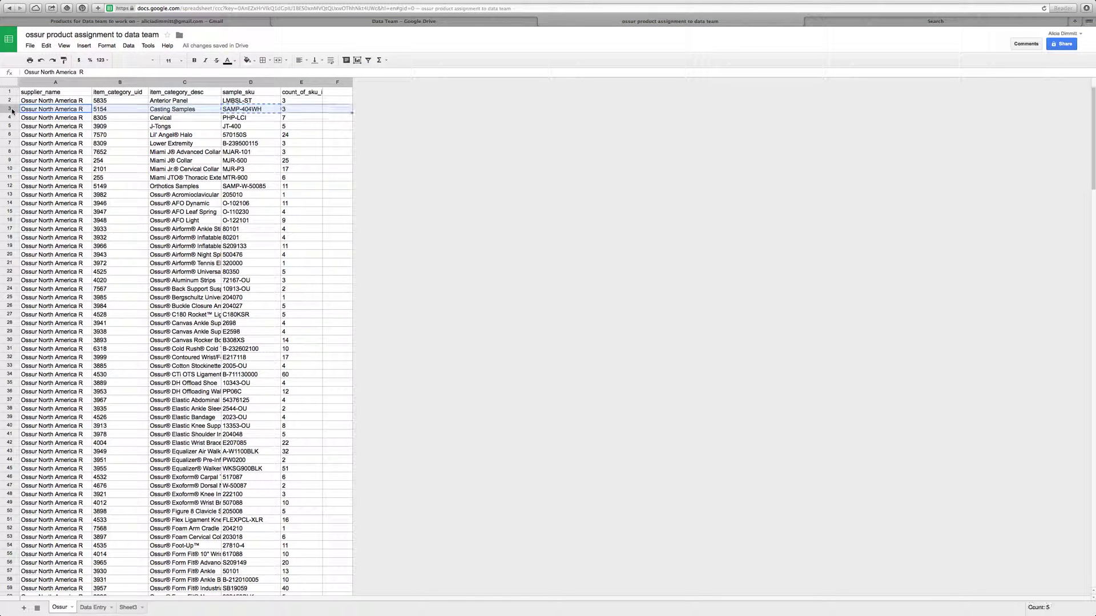
pyautogui.click(255, 62)
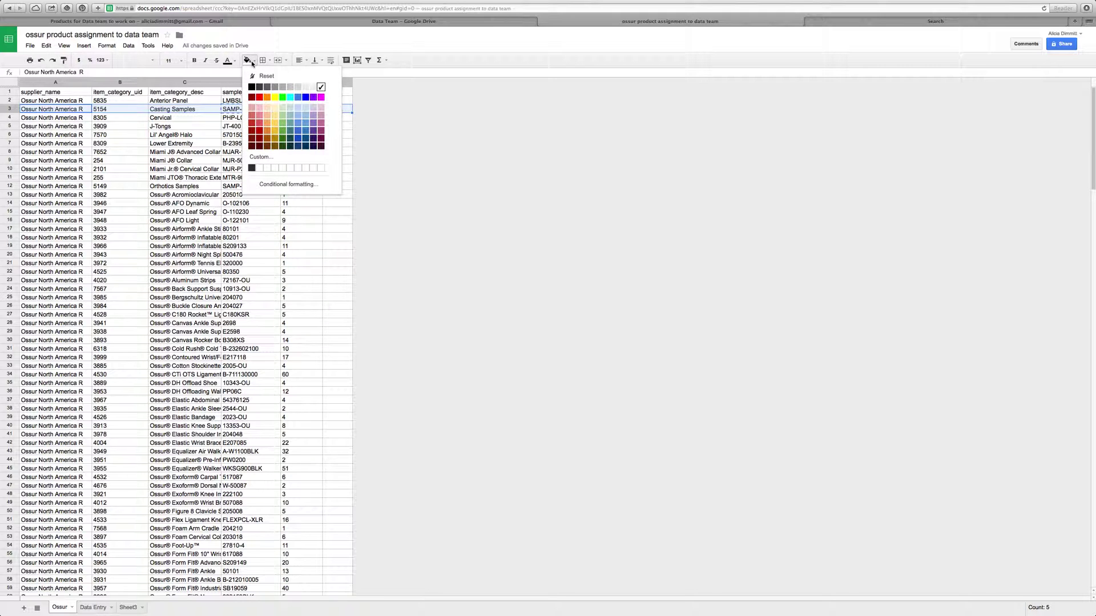
pyautogui.click(276, 109)
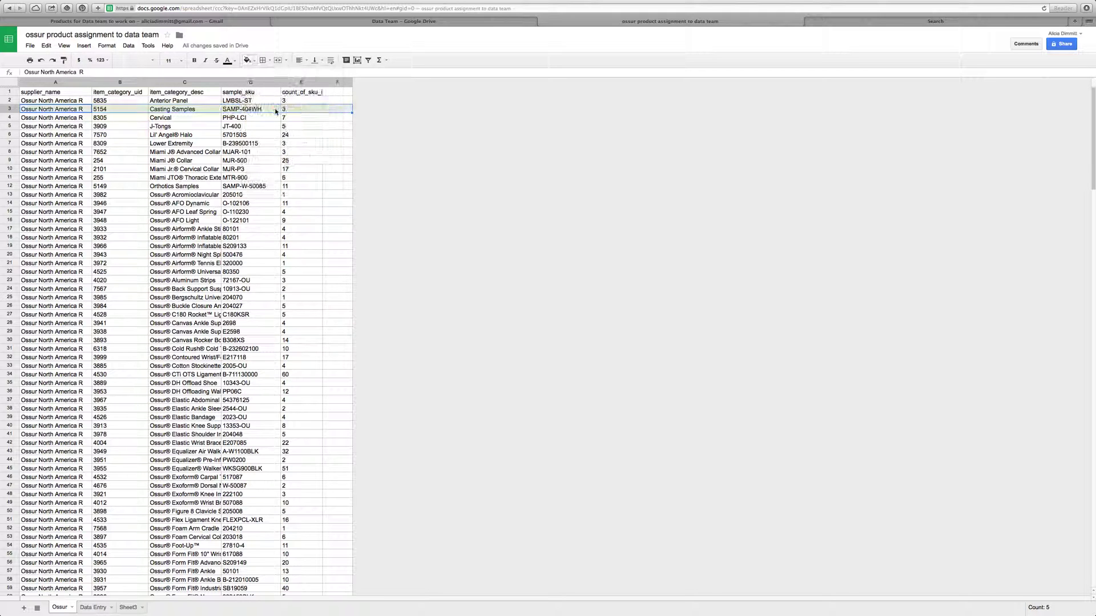
pyautogui.click(318, 127)
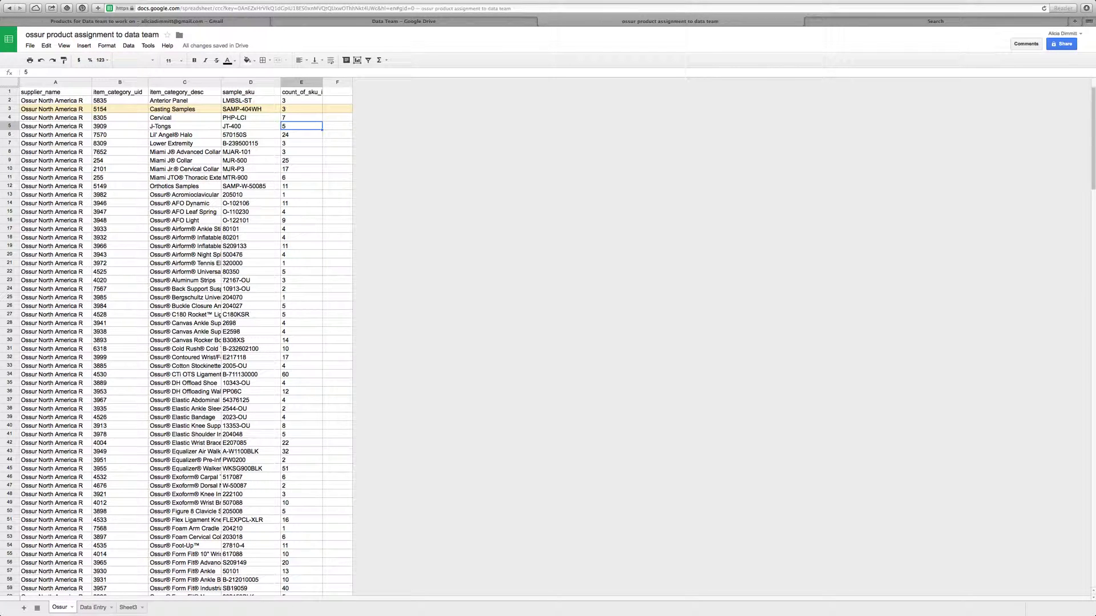
pyautogui.moveTo(548, 615)
pyautogui.moveTo(915, 2)
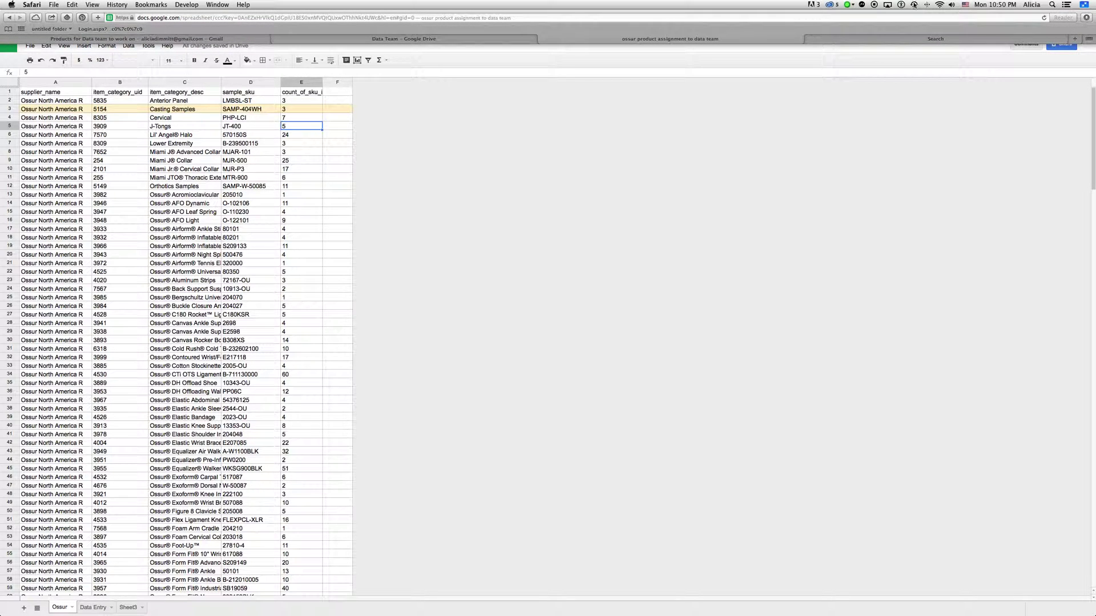